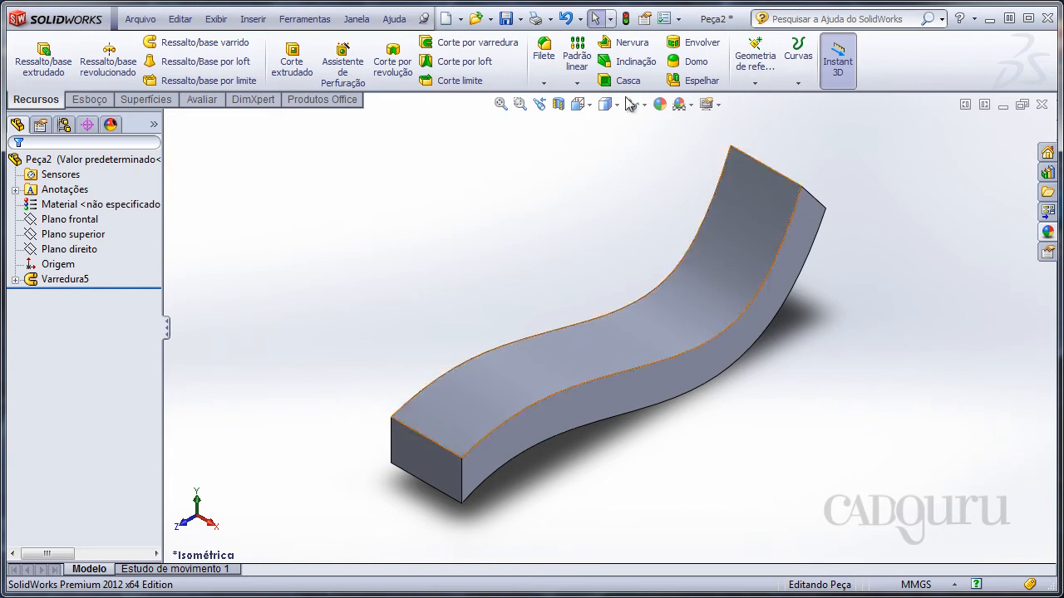
# - Examine the S-shaped swept solid and its rectangular end face from several distances and angles
pyautogui.scroll(-5, 480, 281)
pyautogui.scroll(5, 557, 264)
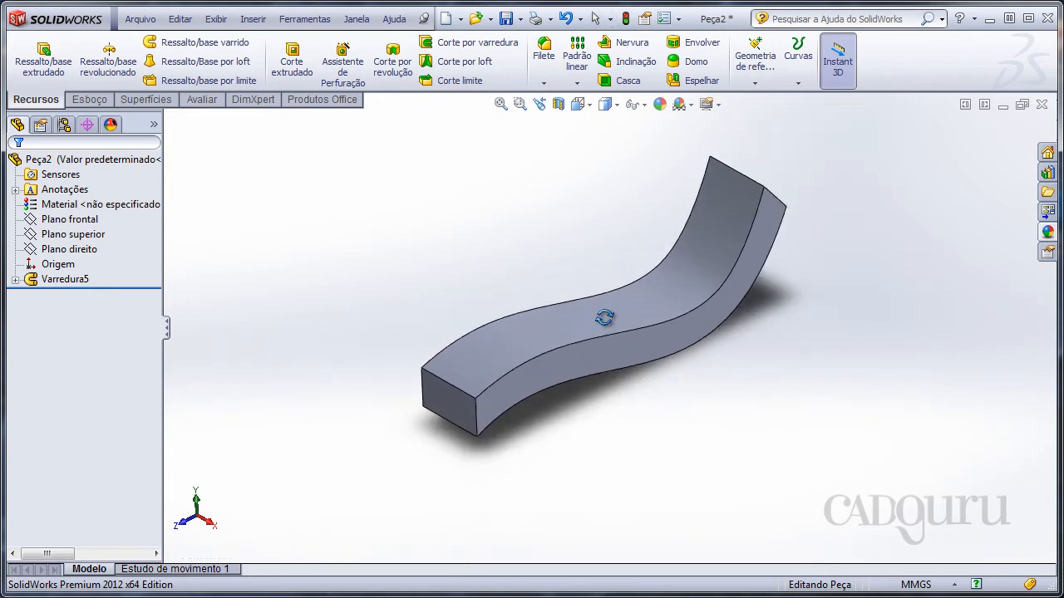
pyautogui.moveTo(606, 316)
pyautogui.mouseDown(button='middle')
pyautogui.moveTo(491, 277)
pyautogui.moveTo(612, 347)
pyautogui.moveTo(605, 337)
pyautogui.mouseUp(button='middle')
pyautogui.scroll(-3, 605, 337)
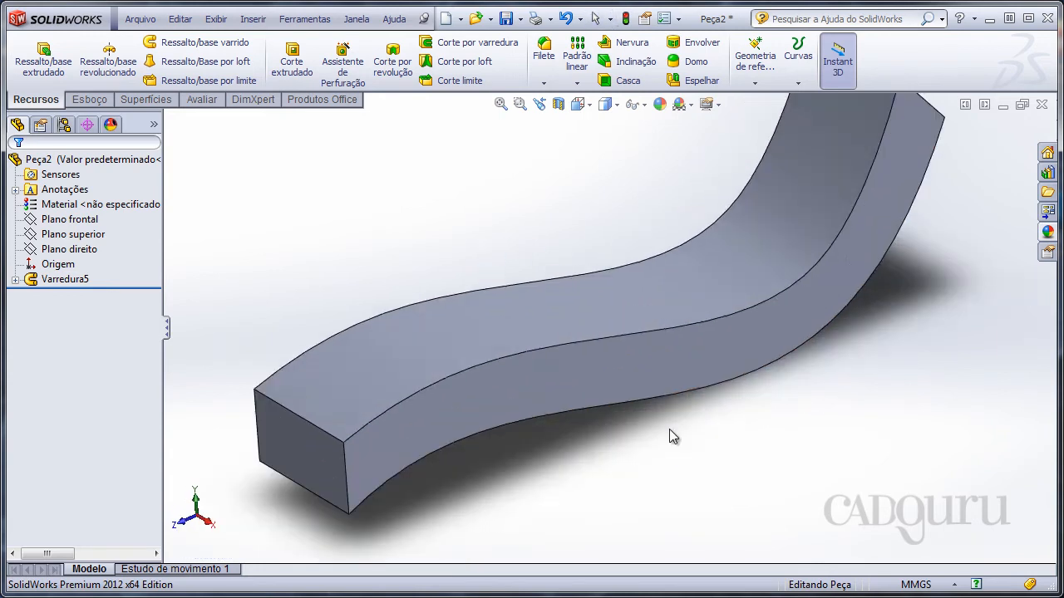
pyautogui.scroll(3, 420, 279)
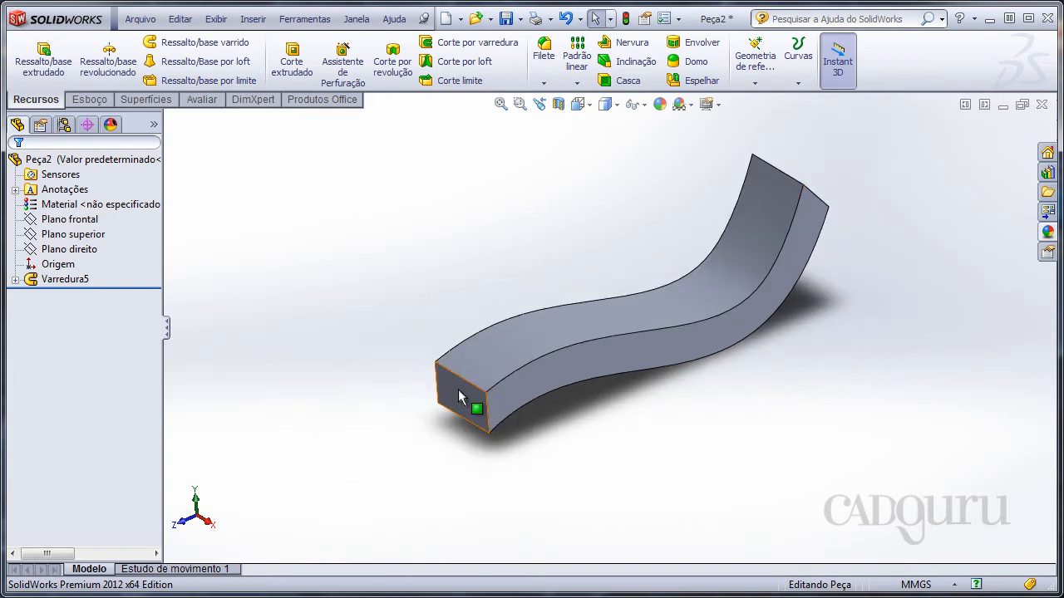
pyautogui.click(458, 389)
pyautogui.click(357, 330)
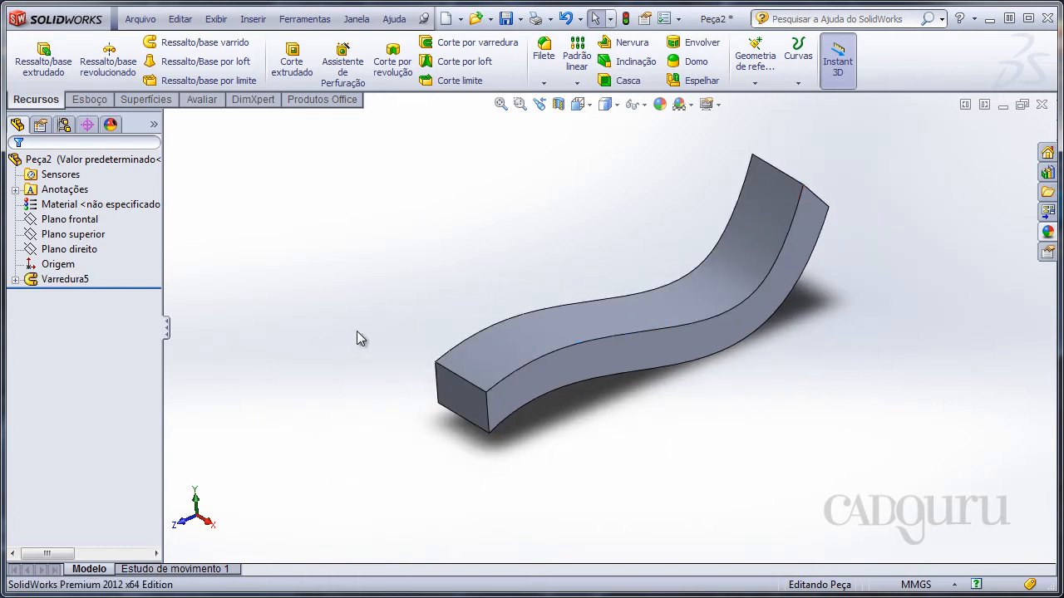
pyautogui.click(525, 411)
pyautogui.click(255, 299)
pyautogui.press('f')
# - Delete the sweep feature Varredura5, keeping its absorbed profile and path sketches
pyautogui.rightClick(67, 281)
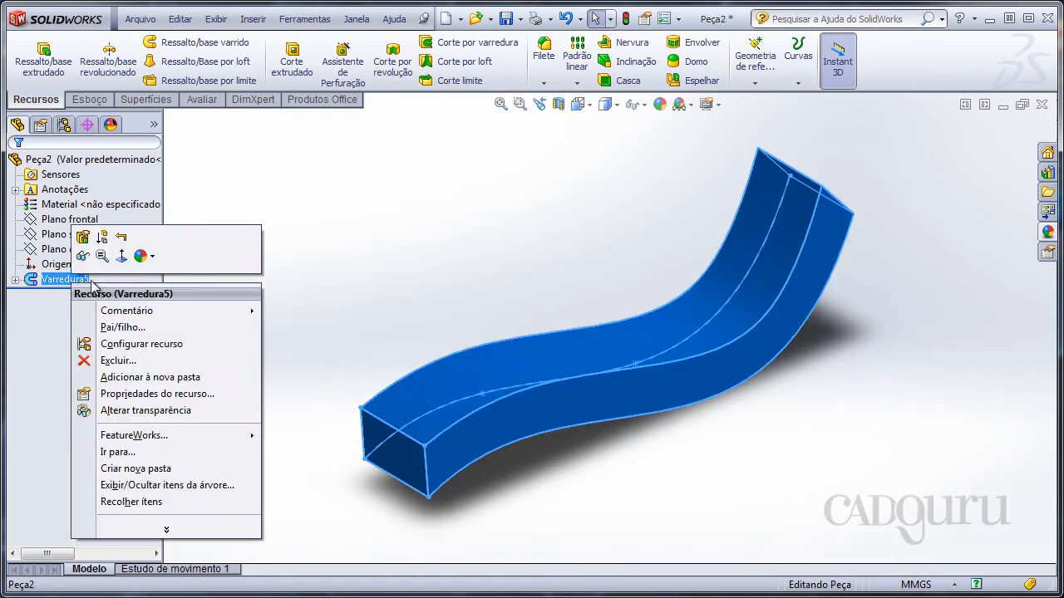
pyautogui.click(103, 359)
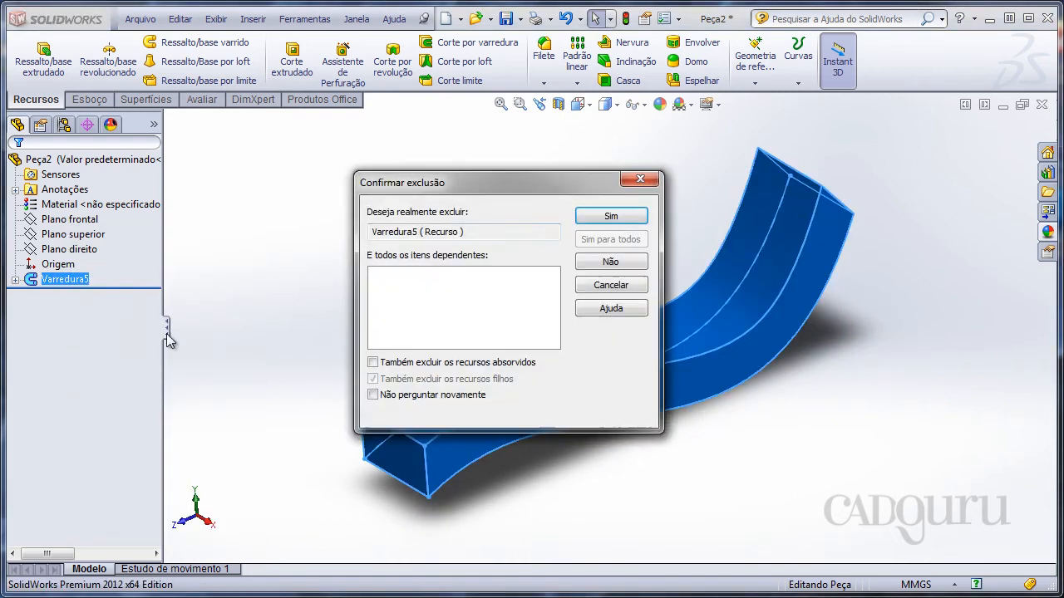
pyautogui.click(621, 220)
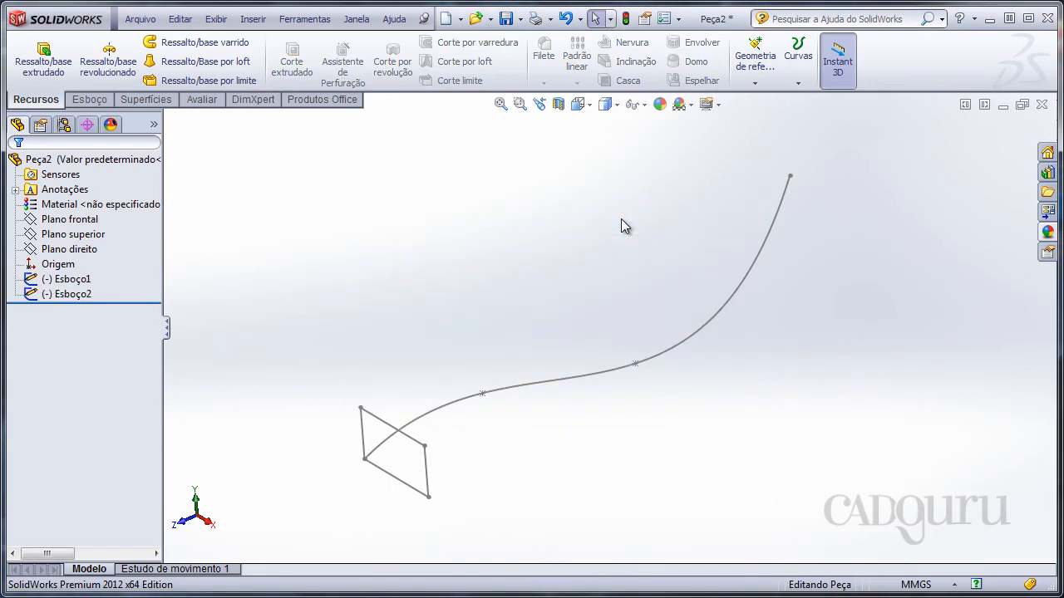
# - Create a swept boss using the rectangle sketch Esboço1 as profile and the curve sketch Esboço2 as path
pyautogui.moveTo(425, 223)
pyautogui.mouseDown(button='middle')
pyautogui.moveTo(416, 252)
pyautogui.moveTo(427, 259)
pyautogui.moveTo(282, 158)
pyautogui.mouseUp(button='middle')
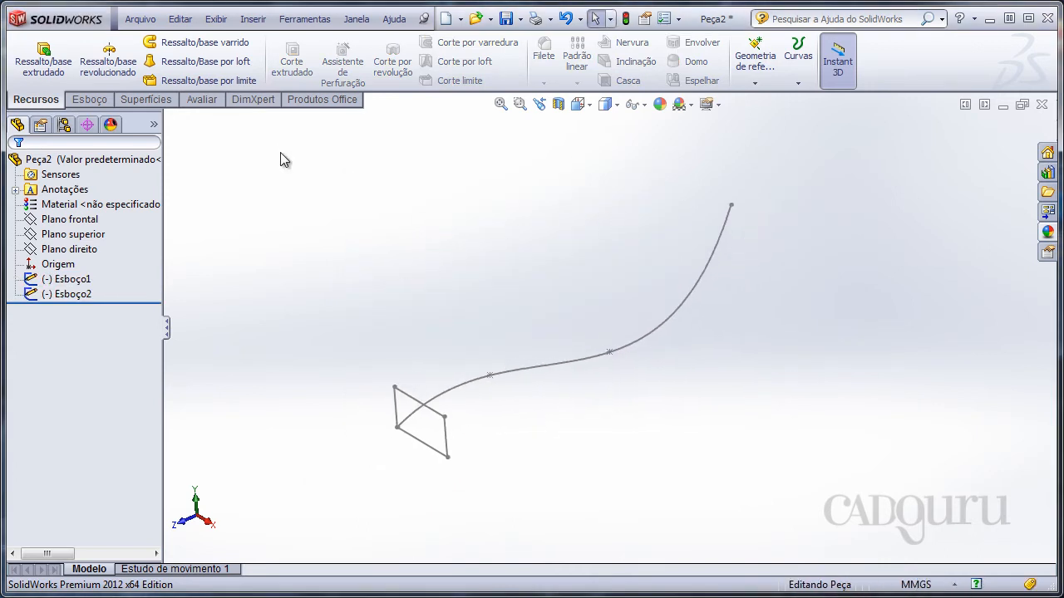
pyautogui.click(199, 52)
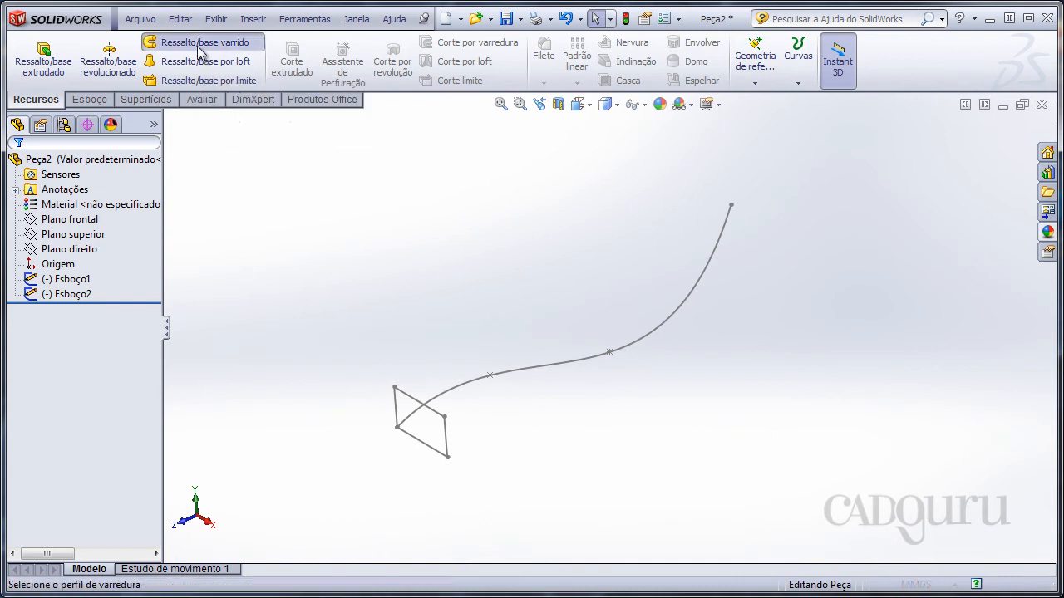
pyautogui.keyDown('shift'); pyautogui.moveTo(319, 323); pyautogui.dragTo(382, 282, button='middle'); pyautogui.keyUp('shift')
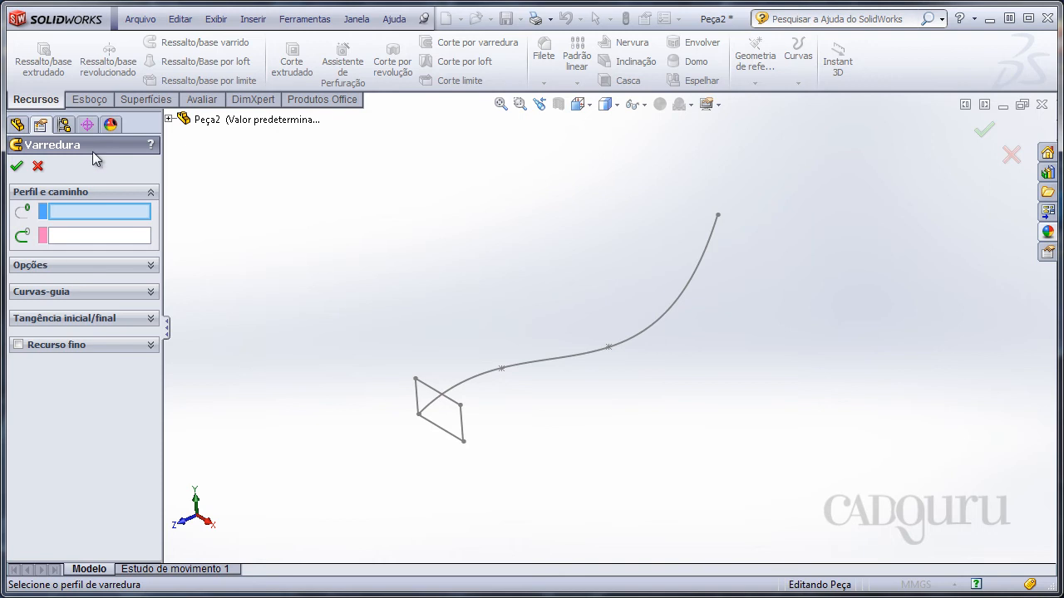
pyautogui.scroll(-2, 424, 405)
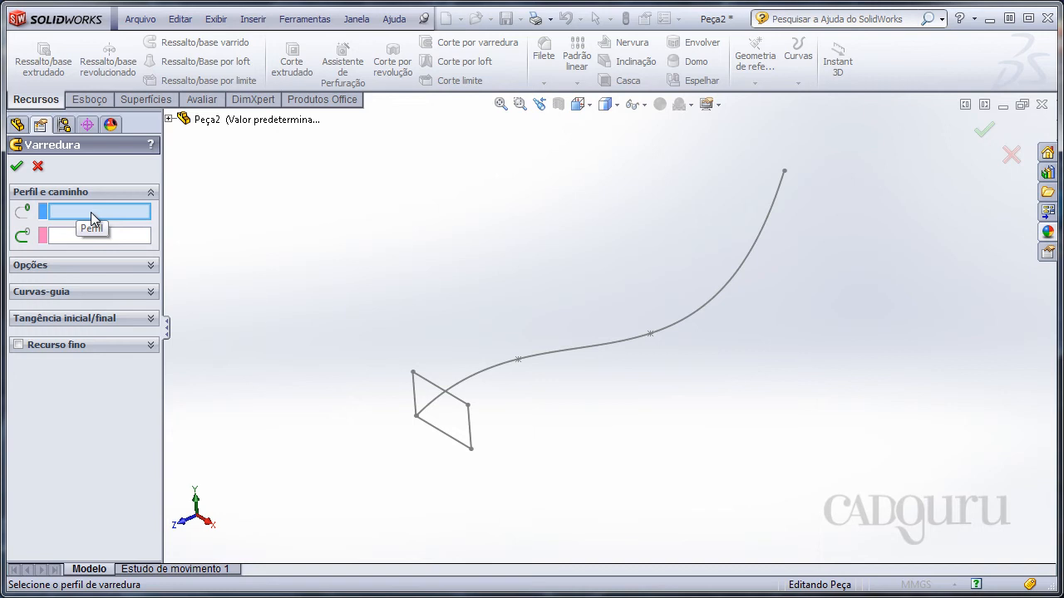
pyautogui.scroll(-2, 490, 318)
pyautogui.keyDown('ctrl'); pyautogui.moveTo(493, 316); pyautogui.dragTo(523, 267, button='middle'); pyautogui.keyUp('ctrl')
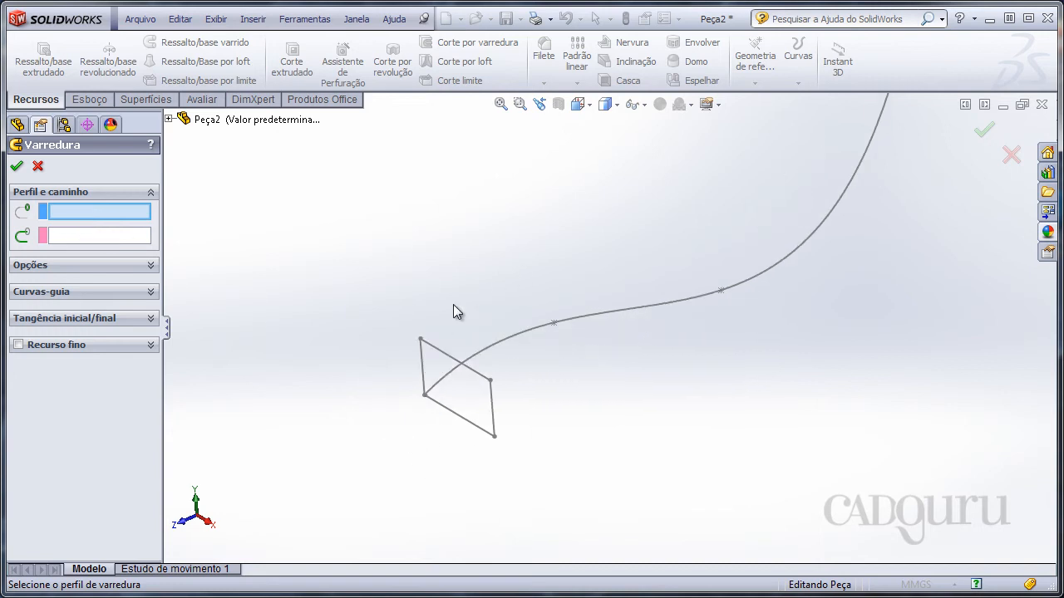
pyautogui.click(443, 358)
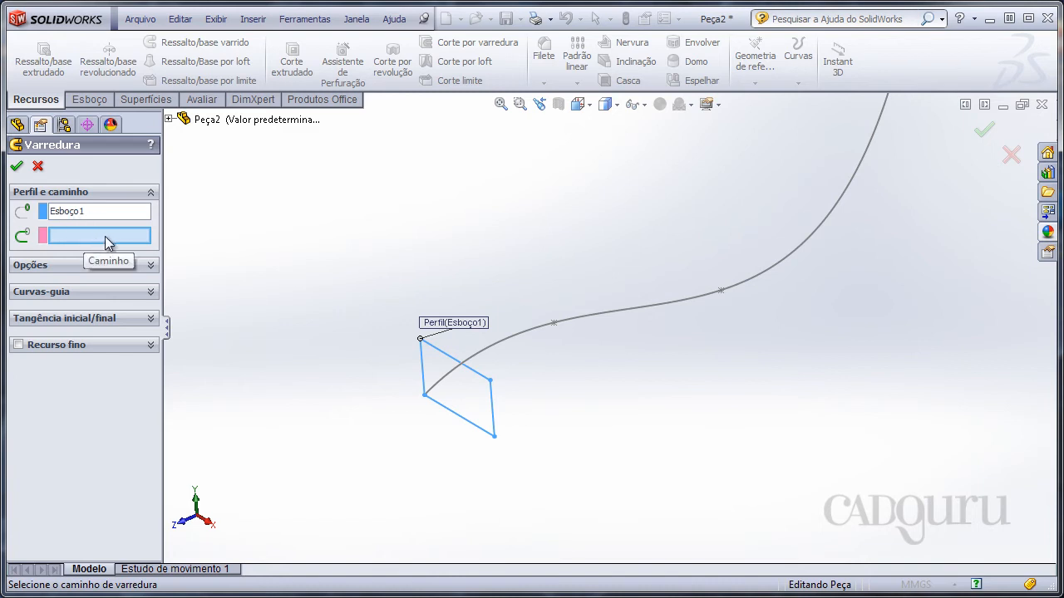
pyautogui.click(540, 335)
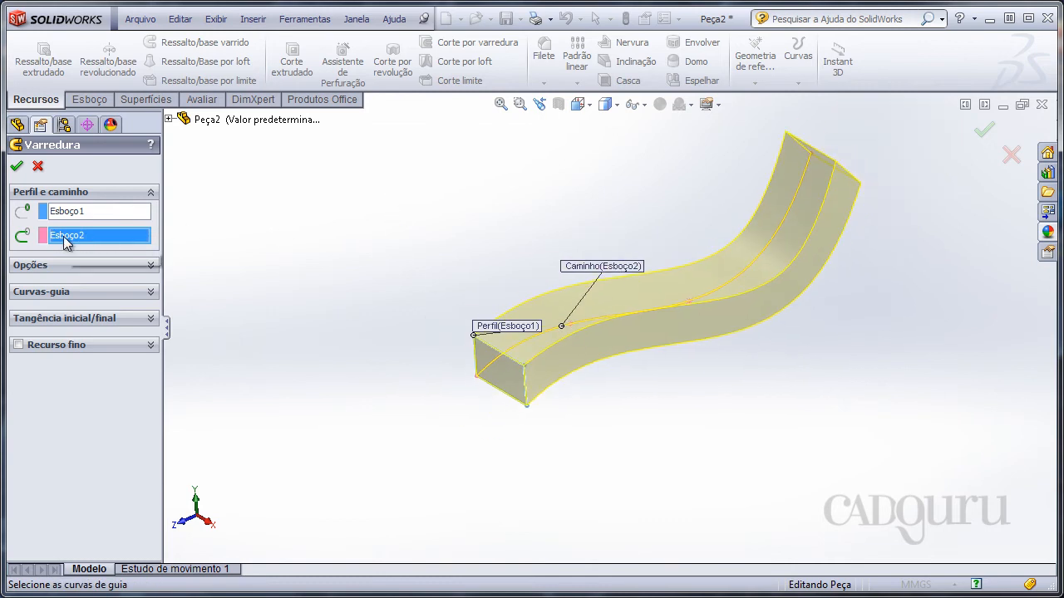
pyautogui.keyDown('ctrl'); pyautogui.moveTo(374, 290); pyautogui.dragTo(338, 292, button='middle'); pyautogui.keyUp('ctrl')
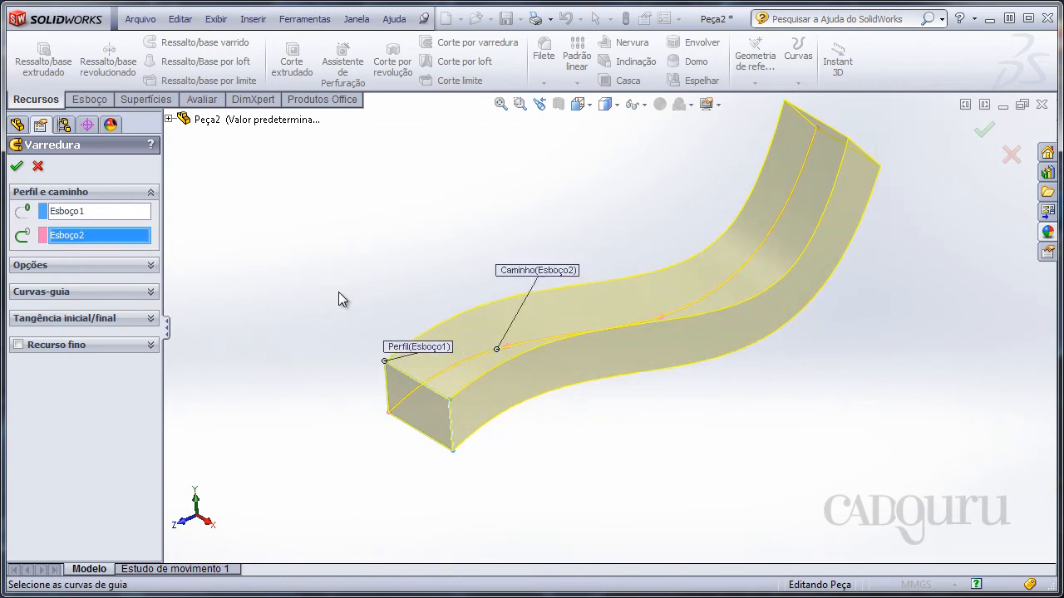
pyautogui.click(19, 168)
pyautogui.click(312, 243)
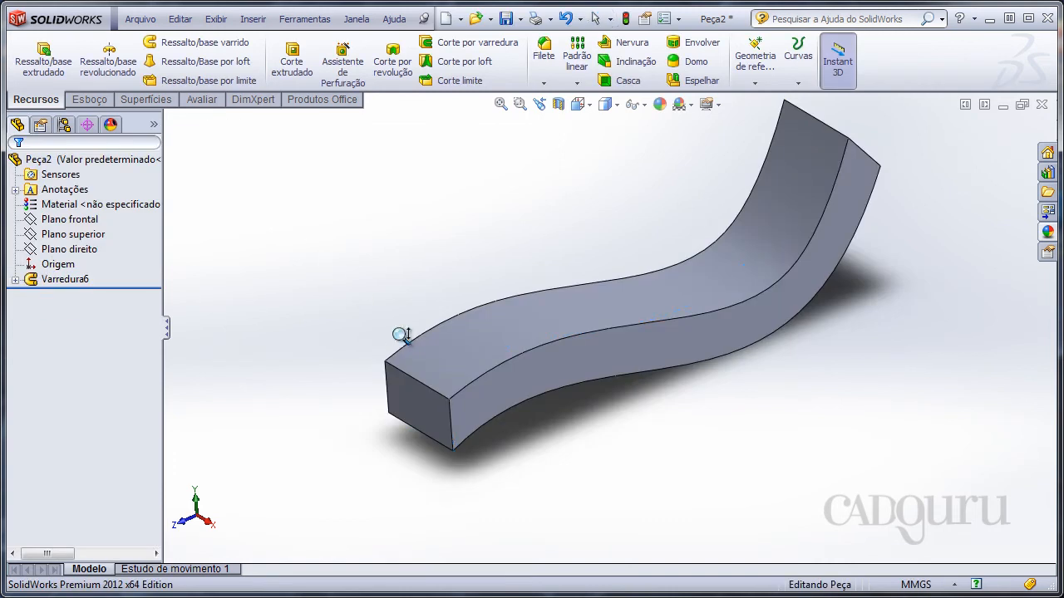
# - Inspect the new swept body along its length, from the rectangular end face to the raised far end
pyautogui.keyDown('shift'); pyautogui.moveTo(401, 335); pyautogui.dragTo(409, 279, button='middle'); pyautogui.keyUp('shift')
pyautogui.keyDown('ctrl'); pyautogui.moveTo(412, 271); pyautogui.dragTo(575, 196, button='middle'); pyautogui.keyUp('ctrl')
pyautogui.keyDown('shift'); pyautogui.moveTo(513, 261); pyautogui.dragTo(509, 236, button='middle'); pyautogui.keyUp('shift')
pyautogui.keyDown('ctrl'); pyautogui.moveTo(463, 259); pyautogui.dragTo(552, 173, button='middle'); pyautogui.keyUp('ctrl')
pyautogui.scroll(-1, 445, 259)
pyautogui.keyDown('ctrl'); pyautogui.moveTo(444, 259); pyautogui.dragTo(464, 292, button='middle'); pyautogui.keyUp('ctrl')
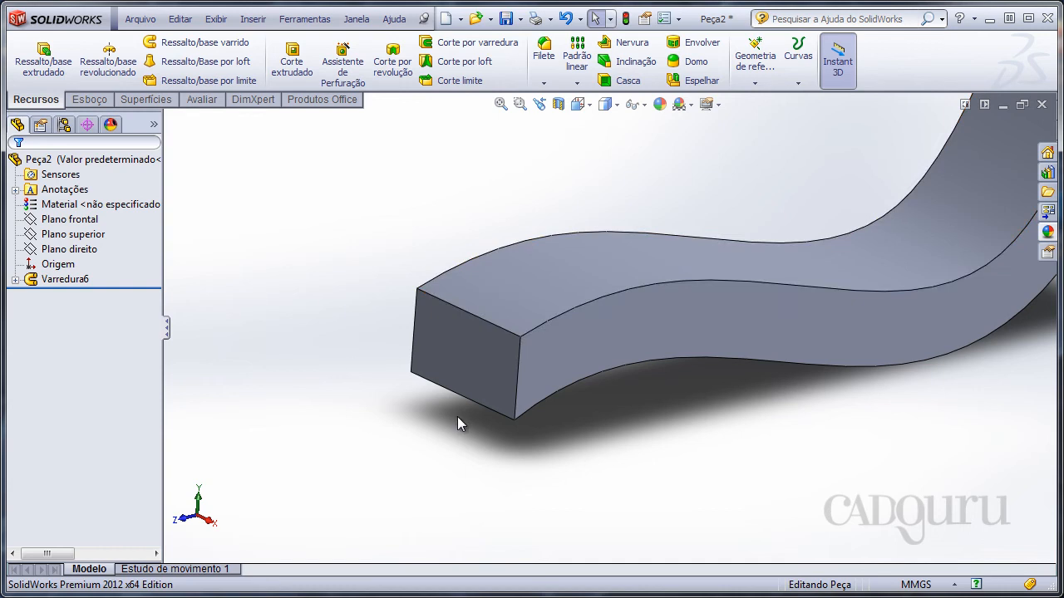
pyautogui.scroll(5, 496, 302)
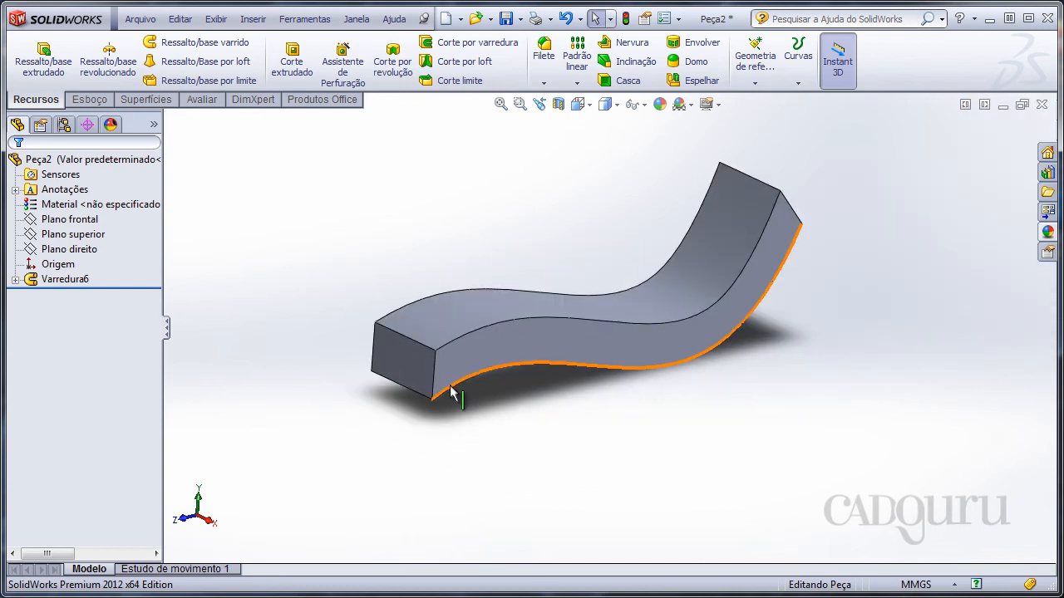
pyautogui.scroll(-1, 637, 444)
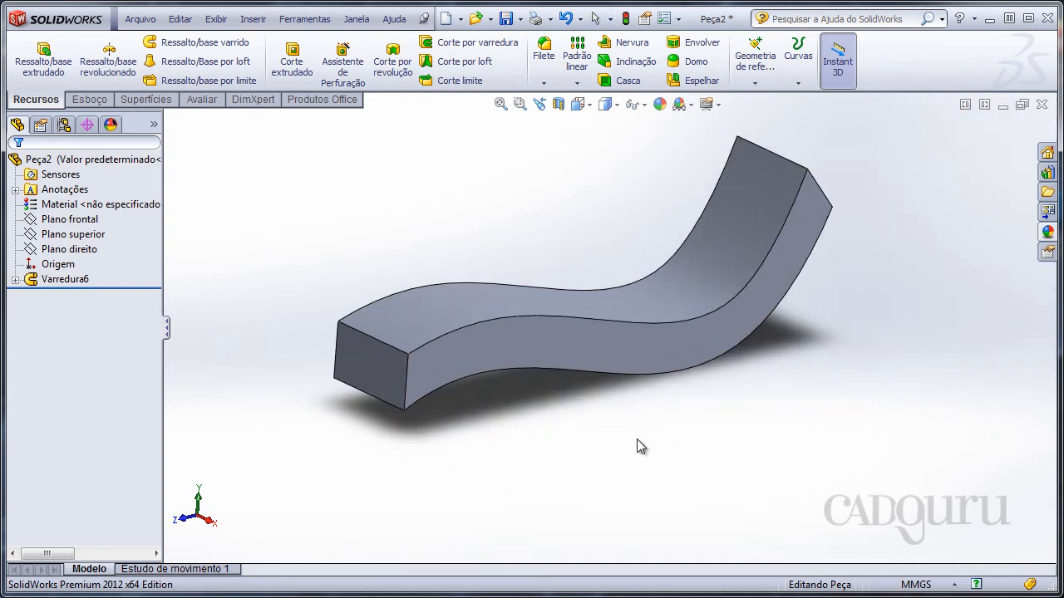
pyautogui.scroll(-1, 602, 374)
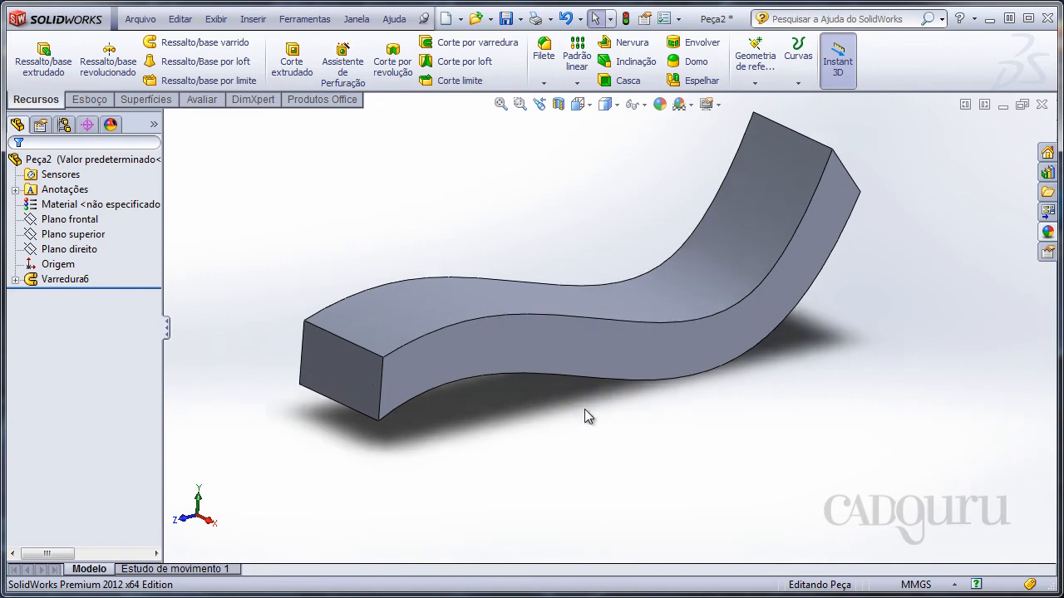
pyautogui.scroll(2, 578, 409)
pyautogui.scroll(-2, 538, 223)
pyautogui.moveTo(537, 218); pyautogui.dragTo(559, 234, button='middle')
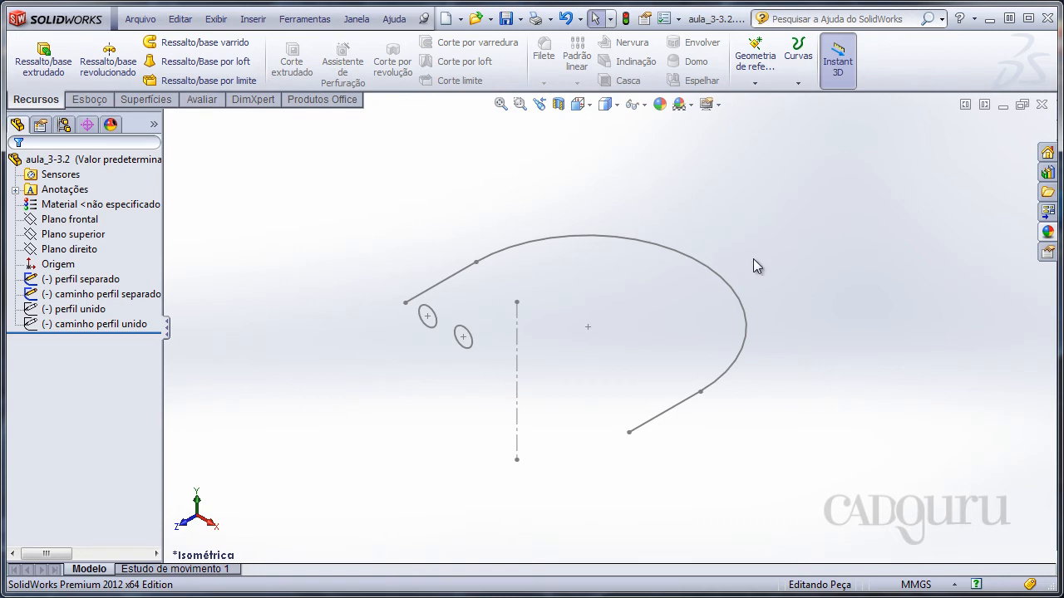
# - Examine the two separate circle profiles and the U-shaped path sketch in the part aula_3-3.2
pyautogui.press('f')
pyautogui.keyDown('ctrl'); pyautogui.moveTo(377, 390); pyautogui.dragTo(713, 391, button='middle'); pyautogui.keyUp('ctrl')
pyautogui.keyDown('shift'); pyautogui.moveTo(713, 391); pyautogui.dragTo(687, 351, button='middle'); pyautogui.keyUp('shift')
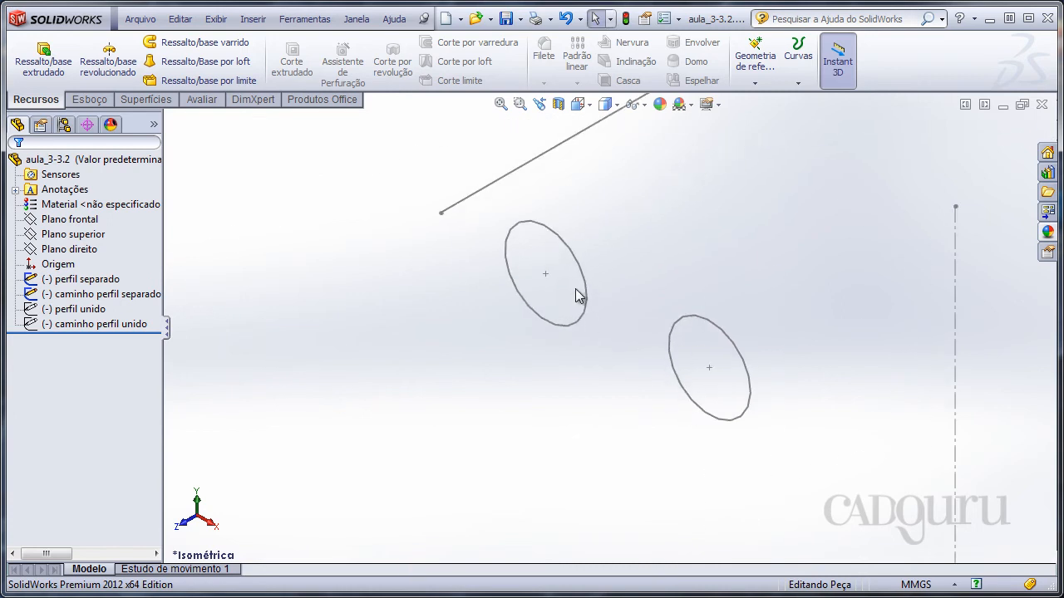
pyautogui.click(570, 248)
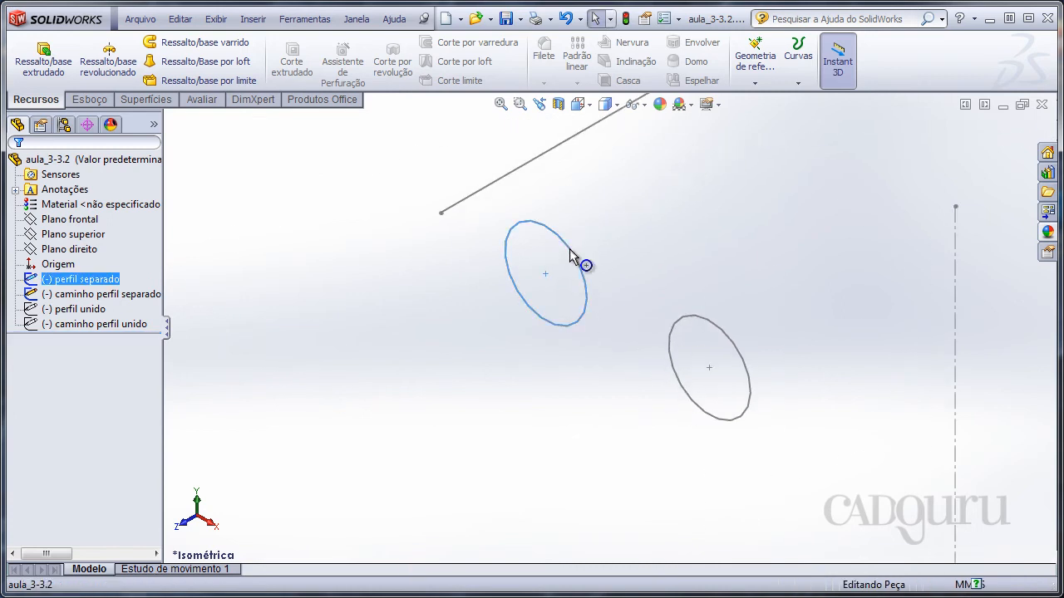
pyautogui.click(719, 324)
pyautogui.scroll(8, 501, 344)
pyautogui.moveTo(502, 344); pyautogui.dragTo(625, 296, button='middle')
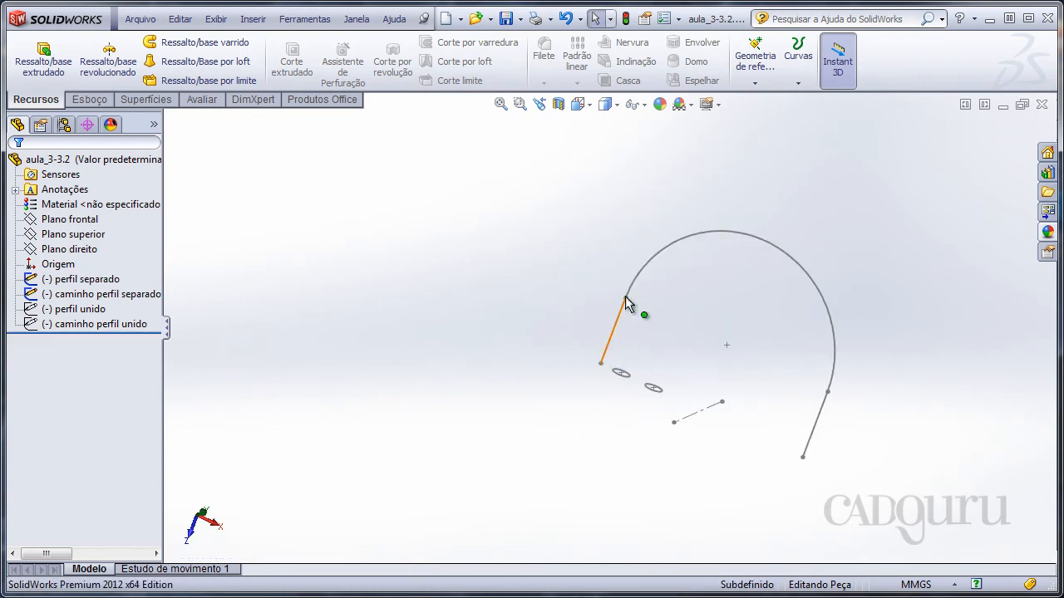
pyautogui.scroll(-2, 750, 389)
pyautogui.moveTo(751, 389)
pyautogui.mouseDown(button='middle')
pyautogui.moveTo(651, 375)
pyautogui.moveTo(623, 455)
pyautogui.moveTo(634, 420)
pyautogui.mouseUp(button='middle')
pyautogui.scroll(-2, 547, 380)
pyautogui.scroll(-4, 505, 386)
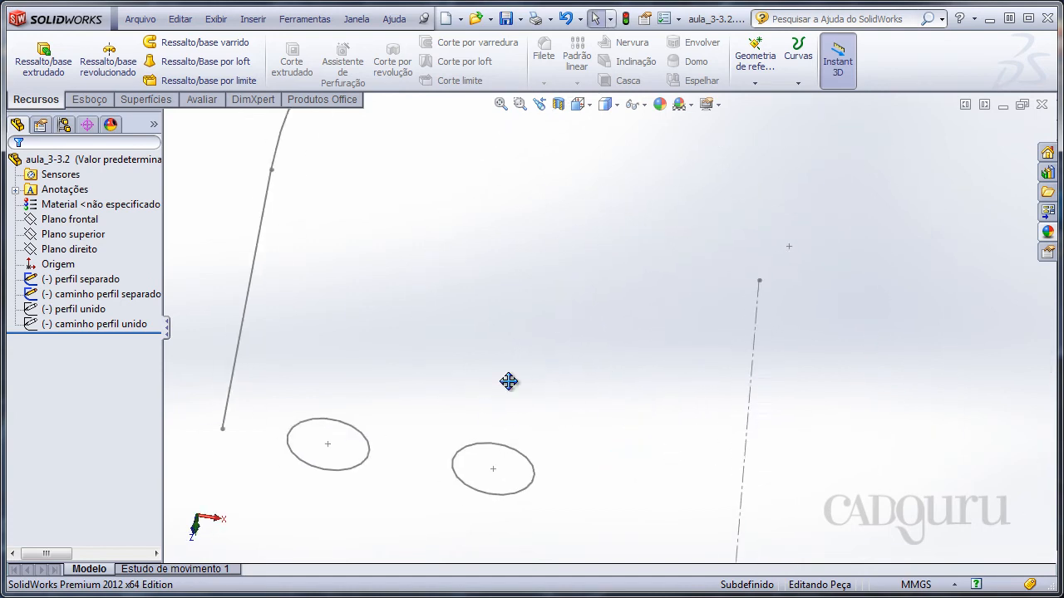
pyautogui.scroll(5, 499, 357)
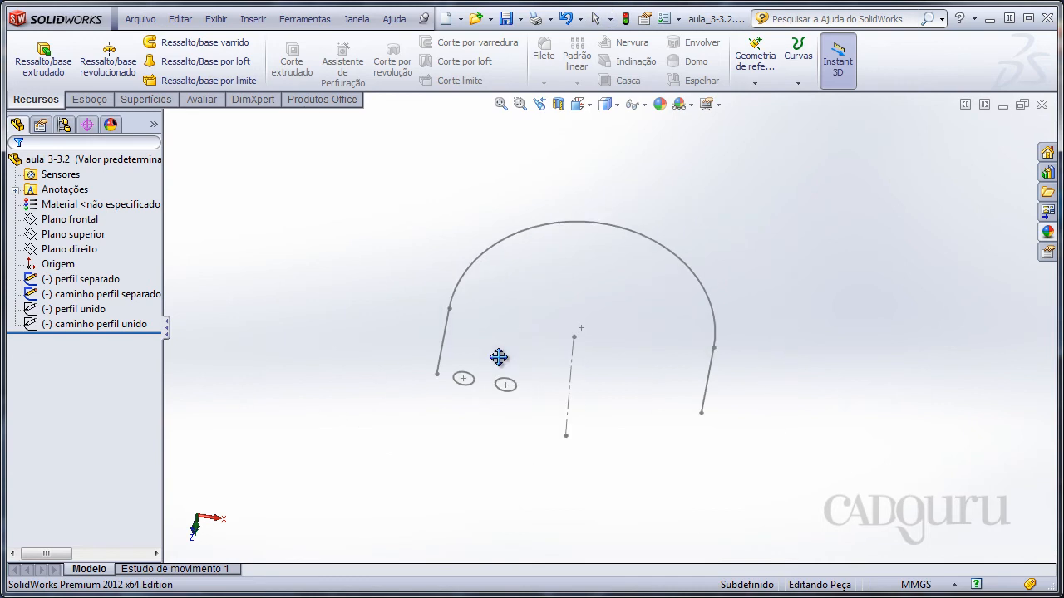
# - Sweep the two-circle sketch "perfil separado" along the U-shaped sketch "caminho perfil separado"
pyautogui.click(191, 42)
pyautogui.scroll(-3, 351, 261)
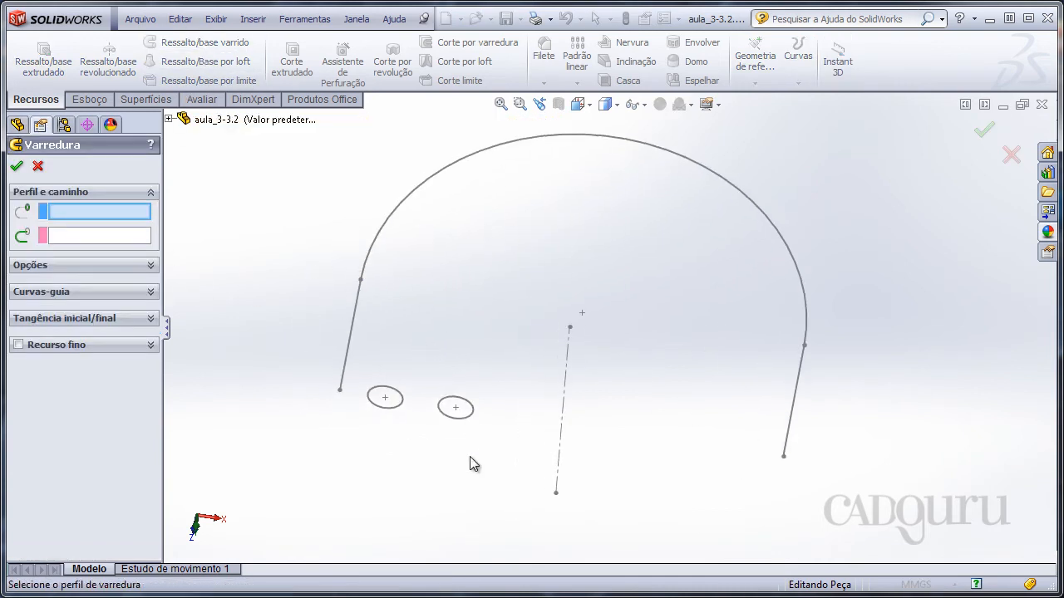
pyautogui.click(457, 428)
pyautogui.scroll(-5, 389, 430)
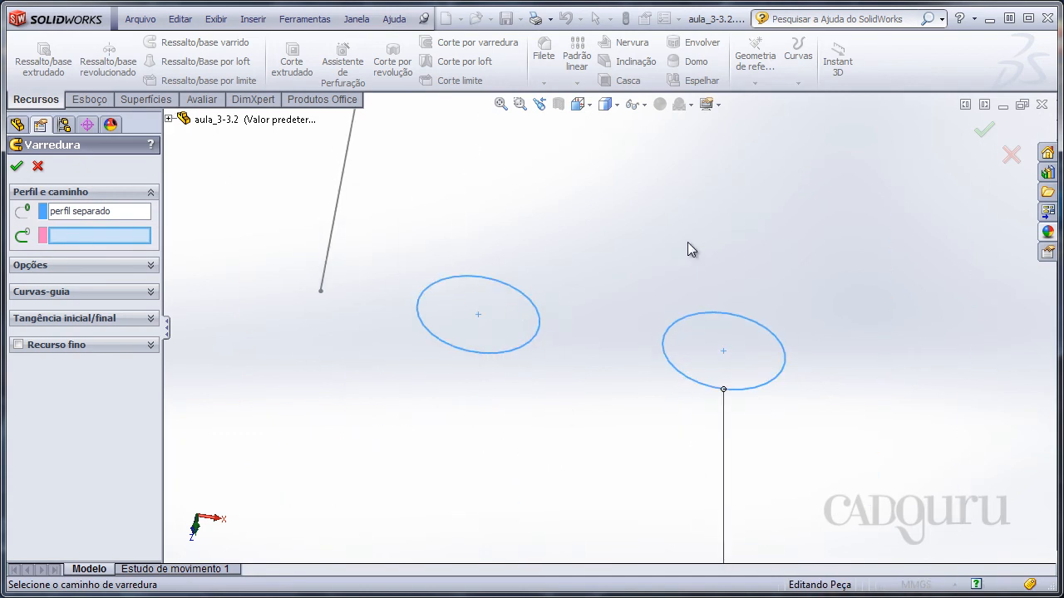
pyautogui.scroll(2, 563, 278)
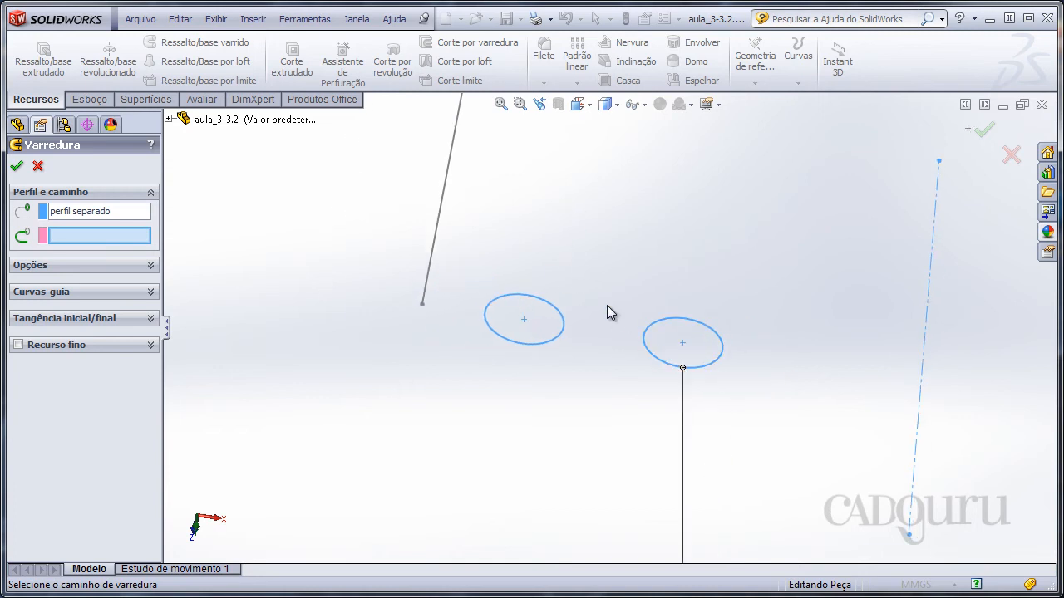
pyautogui.scroll(5, 576, 342)
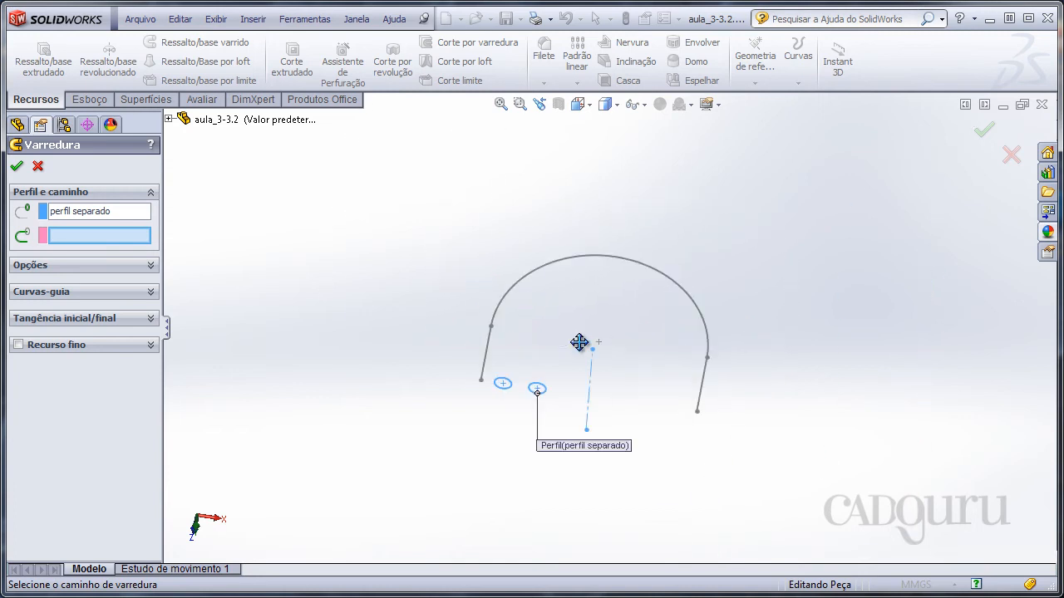
pyautogui.click(558, 265)
pyautogui.scroll(-2, 609, 329)
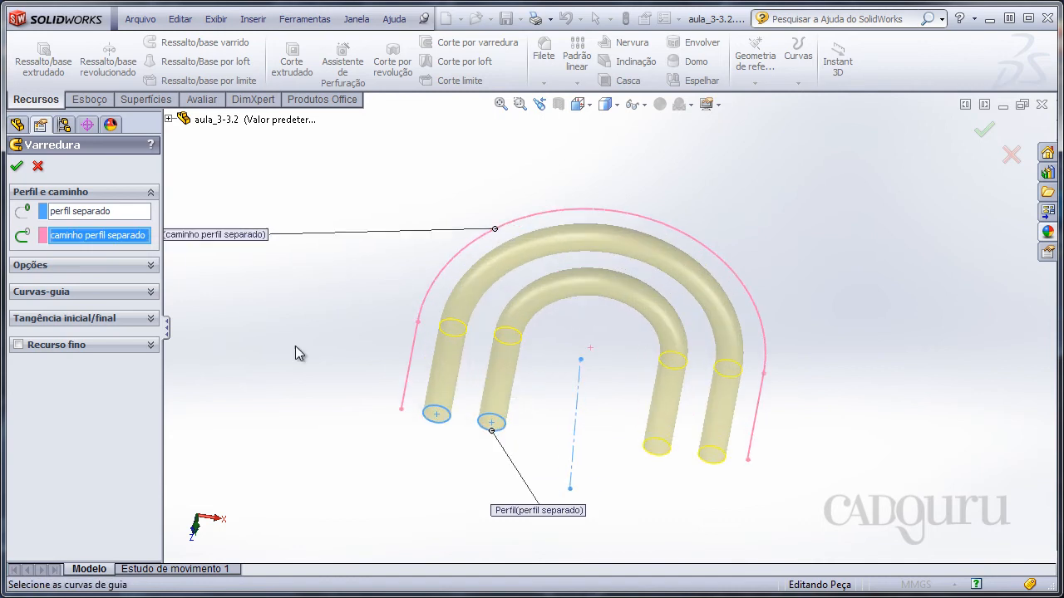
pyautogui.click(17, 166)
# - Inspect the two U-shaped tubes produced by the sweep, including their open-end faces and bends
pyautogui.moveTo(325, 221); pyautogui.dragTo(589, 409, button='middle')
pyautogui.scroll(-2, 588, 412)
pyautogui.keyDown('ctrl'); pyautogui.moveTo(497, 482); pyautogui.dragTo(573, 448, button='middle'); pyautogui.keyUp('ctrl')
pyautogui.middleClick(445, 409)
pyautogui.moveTo(473, 411); pyautogui.dragTo(481, 490, button='middle')
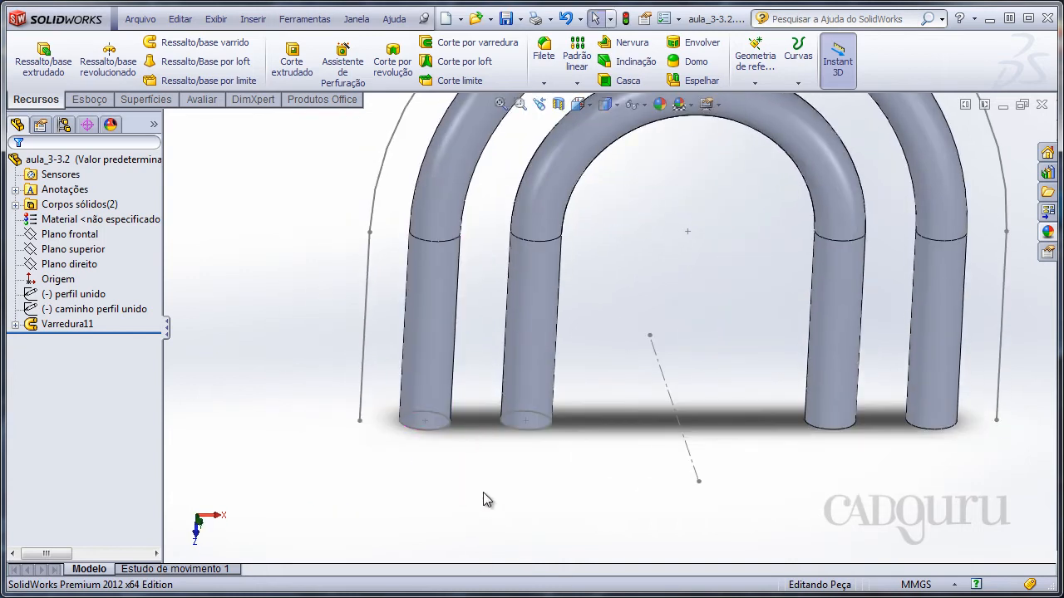
pyautogui.scroll(3, 657, 274)
pyautogui.keyDown('ctrl'); pyautogui.moveTo(656, 274); pyautogui.dragTo(575, 347, button='middle'); pyautogui.keyUp('ctrl')
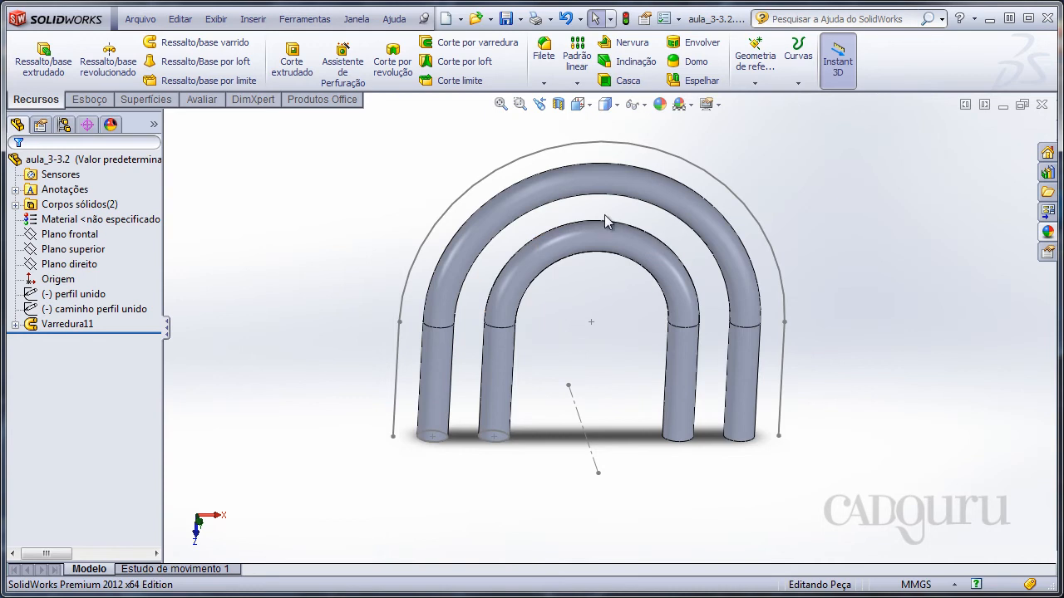
# - Delete the two-tube sweep feature Varredura11, keeping its absorbed sketches
pyautogui.rightClick(86, 326)
pyautogui.click(131, 400)
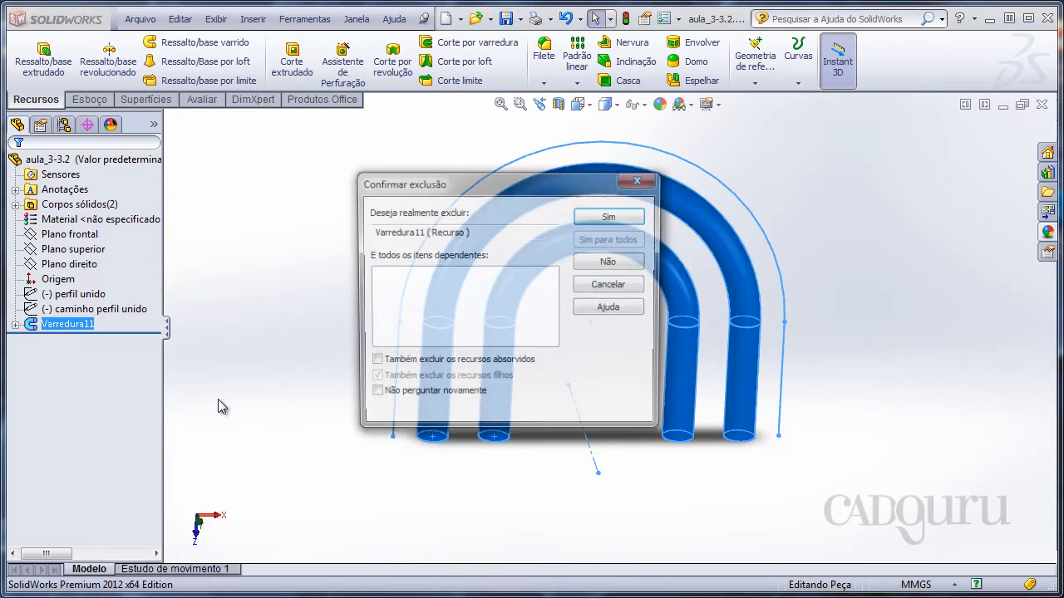
pyautogui.click(620, 218)
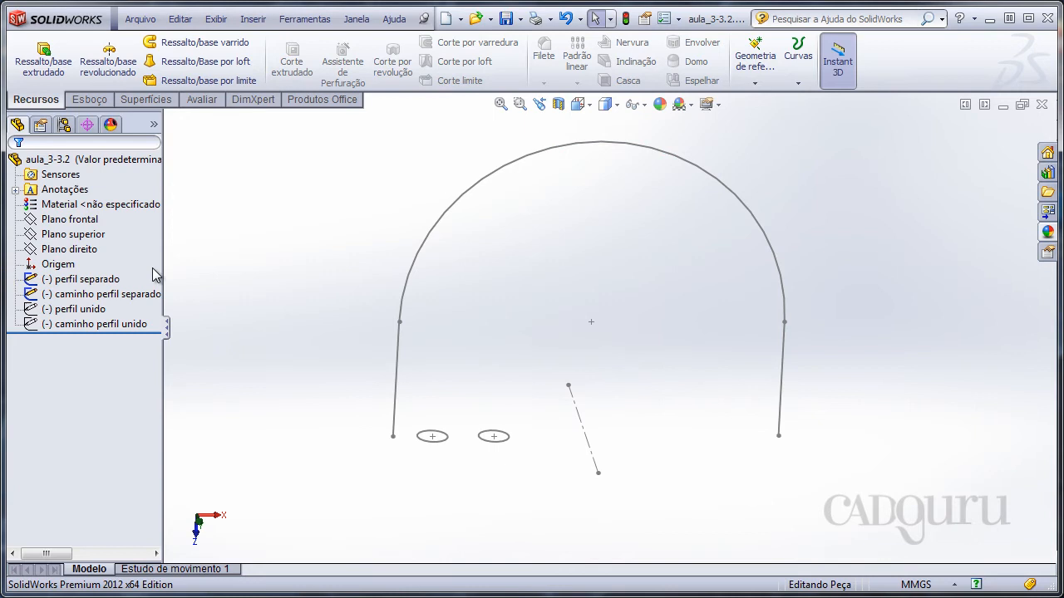
# - Hide the sketches "perfil separado" and "caminho perfil separado", and show "perfil unido" and "caminho perfil unido"
pyautogui.click(91, 280)
pyautogui.keyDown('ctrl'); pyautogui.click(89, 295); pyautogui.keyUp('ctrl')
pyautogui.click(98, 267)
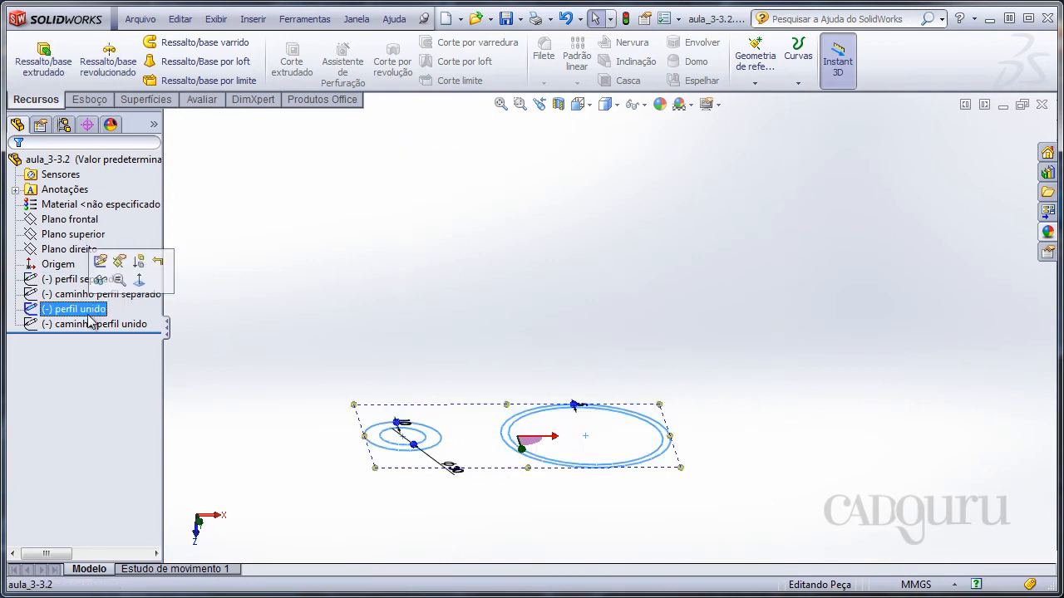
pyautogui.keyDown('ctrl'); pyautogui.click(91, 324); pyautogui.keyUp('ctrl')
pyautogui.click(101, 282)
# - Examine the two pairs of concentric circles in the profile sketch and the bent path rising from the larger pair
pyautogui.keyDown('shift'); pyautogui.moveTo(522, 206); pyautogui.dragTo(681, 594, button='middle'); pyautogui.keyUp('shift')
pyautogui.keyDown('shift'); pyautogui.moveTo(680, 595); pyautogui.dragTo(711, 477, button='middle'); pyautogui.keyUp('shift')
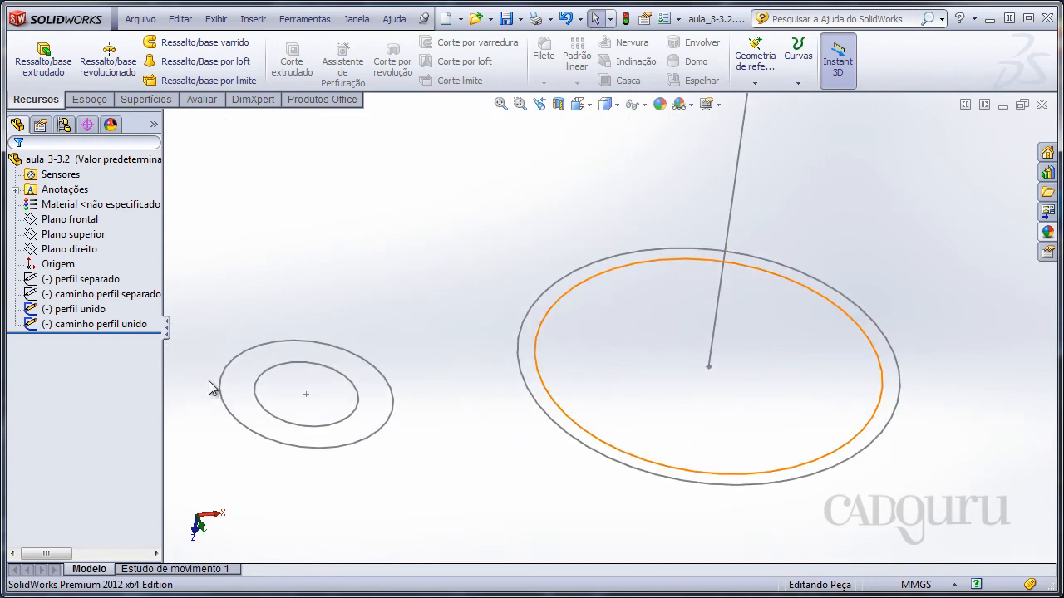
pyautogui.keyDown('shift'); pyautogui.moveTo(432, 205); pyautogui.dragTo(437, 226, button='middle'); pyautogui.keyUp('shift')
pyautogui.keyDown('shift'); pyautogui.moveTo(595, 360); pyautogui.dragTo(510, 232, button='middle'); pyautogui.keyUp('shift')
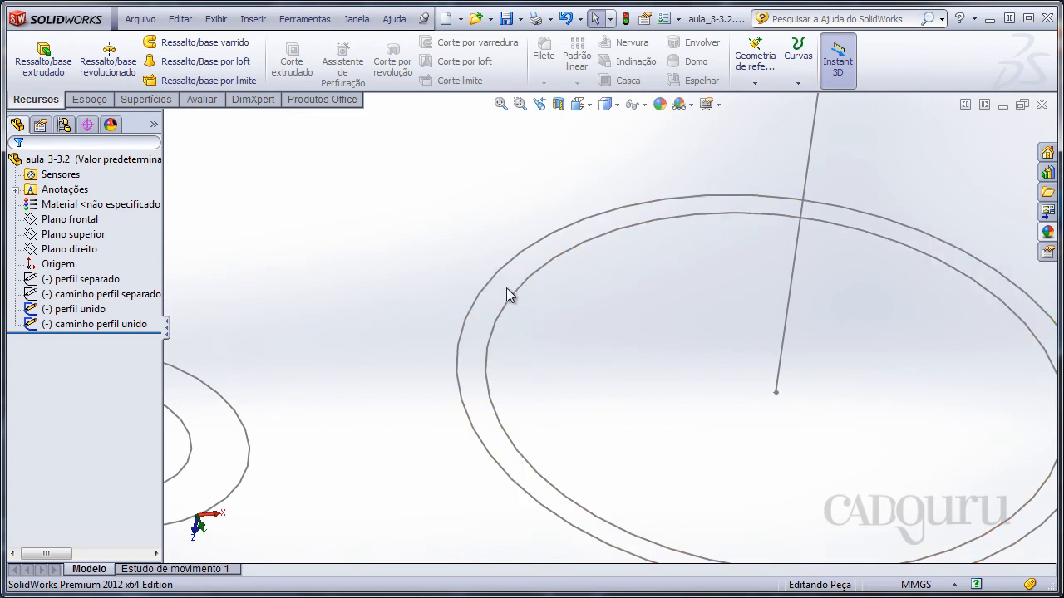
pyautogui.keyDown('shift'); pyautogui.moveTo(506, 287); pyautogui.dragTo(579, 296, button='middle'); pyautogui.keyUp('shift')
pyautogui.scroll(6, 530, 357)
pyautogui.keyDown('ctrl'); pyautogui.moveTo(569, 340); pyautogui.dragTo(521, 333, button='middle'); pyautogui.keyUp('ctrl')
pyautogui.scroll(-2, 554, 420)
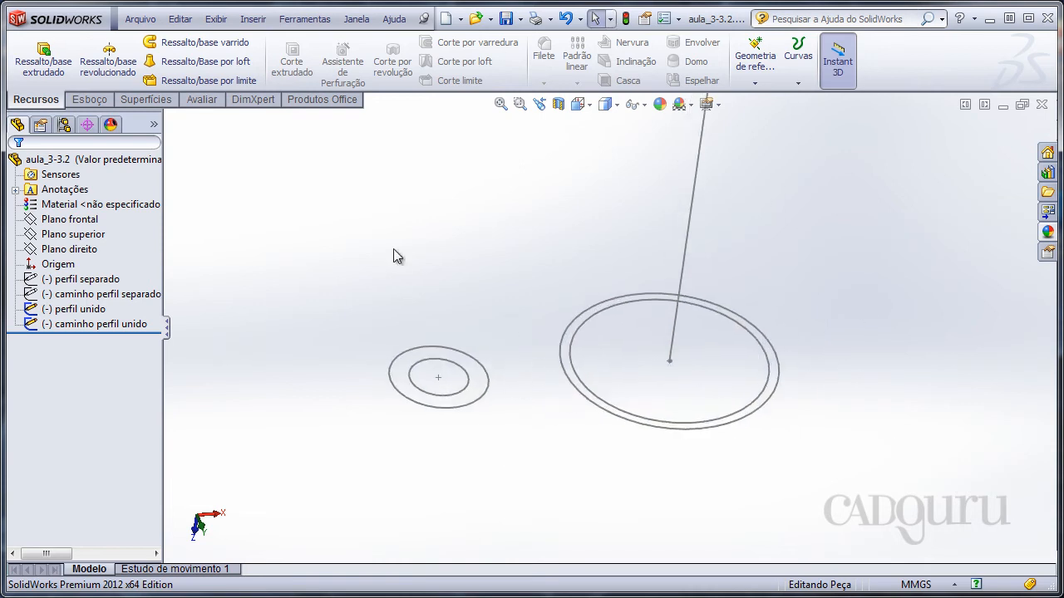
pyautogui.moveTo(261, 219)
pyautogui.mouseDown()
pyautogui.moveTo(776, 323)
pyautogui.moveTo(920, 496)
pyautogui.moveTo(902, 490)
pyautogui.mouseUp()
pyautogui.moveTo(549, 291)
pyautogui.mouseDown(button='middle')
pyautogui.moveTo(526, 311)
pyautogui.moveTo(538, 306)
pyautogui.mouseUp(button='middle')
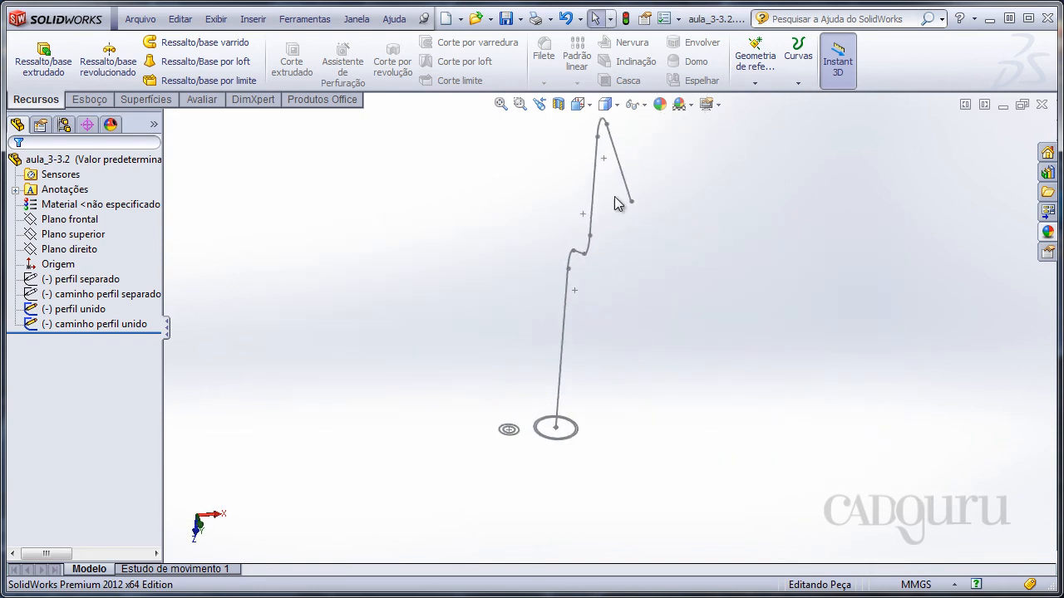
pyautogui.keyDown('ctrl'); pyautogui.moveTo(616, 318); pyautogui.dragTo(631, 302, button='middle'); pyautogui.keyUp('ctrl')
pyautogui.scroll(-1, 639, 366)
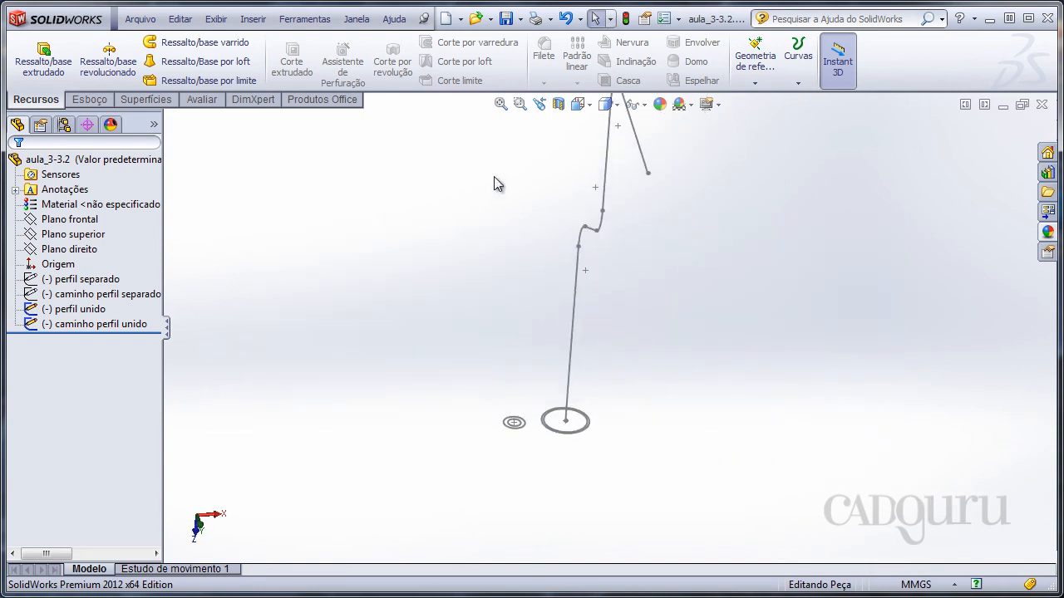
# - Sweep the concentric-circle sketch "perfil unido" along the bent path "caminho perfil unido"
pyautogui.click(195, 41)
pyautogui.moveTo(390, 232)
pyautogui.mouseDown(button='middle')
pyautogui.moveTo(521, 355)
pyautogui.moveTo(535, 387)
pyautogui.mouseUp(button='middle')
pyautogui.click(612, 473)
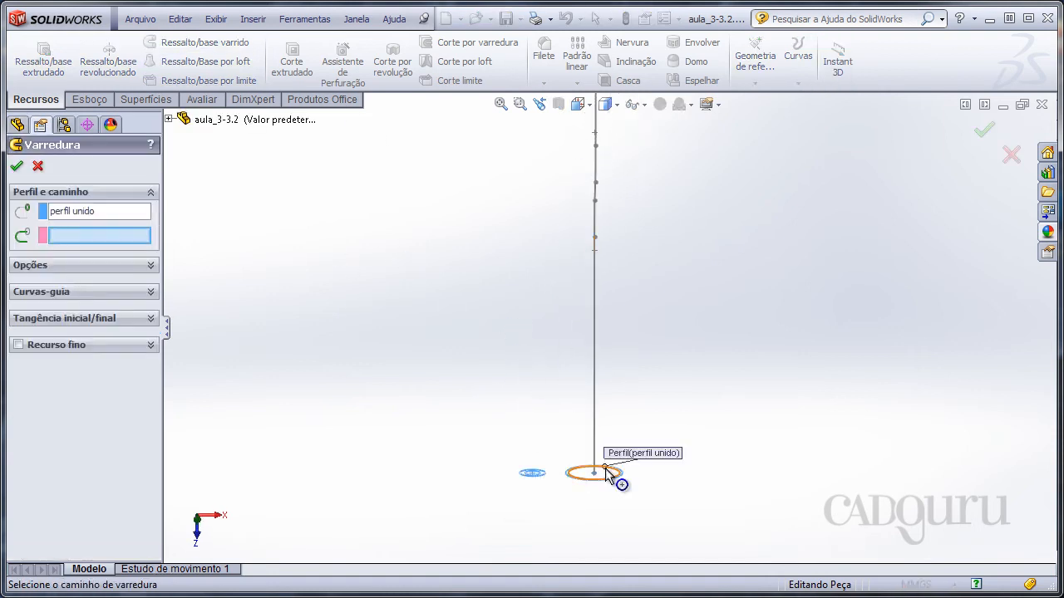
pyautogui.moveTo(580, 474); pyautogui.dragTo(574, 379, button='middle')
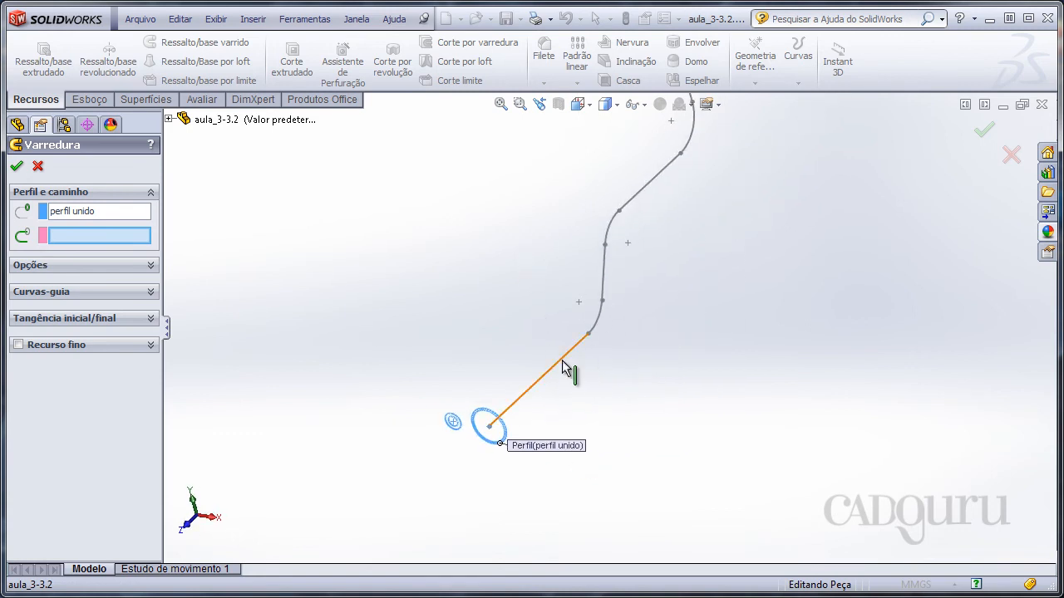
pyautogui.click(565, 368)
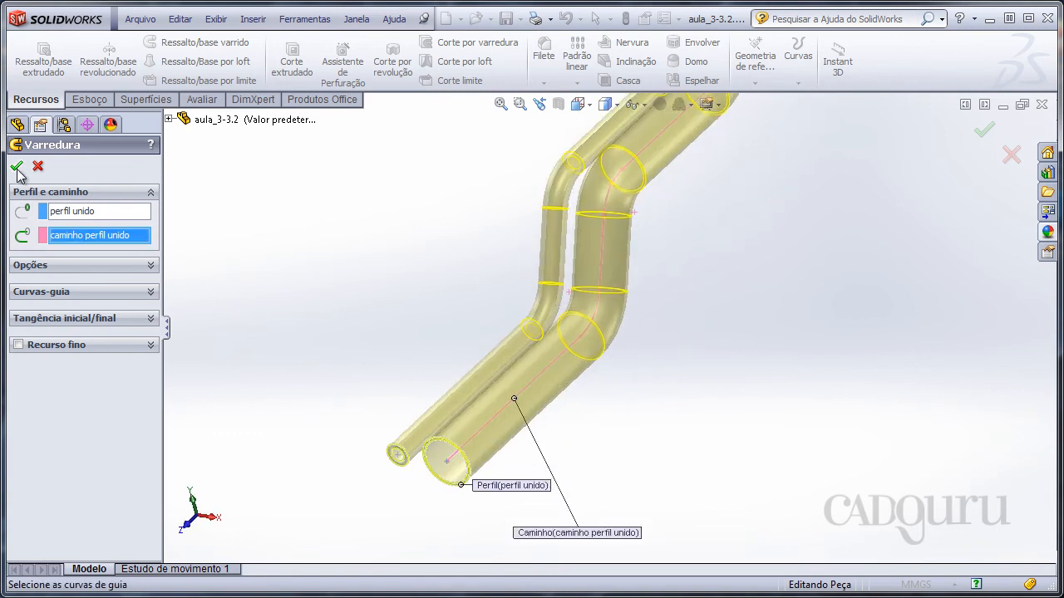
pyautogui.click(16, 166)
# - Inspect the two hollow tubes produced by the sweep, including their open ends, wall thickness and bends
pyautogui.scroll(-3, 390, 374)
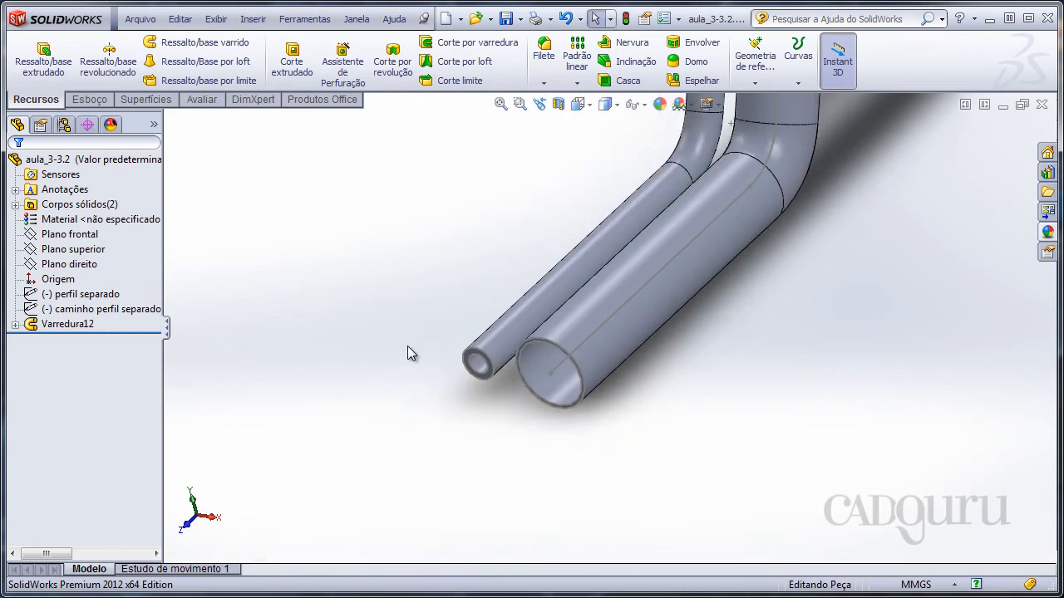
pyautogui.scroll(-3, 407, 347)
pyautogui.scroll(-2, 324, 287)
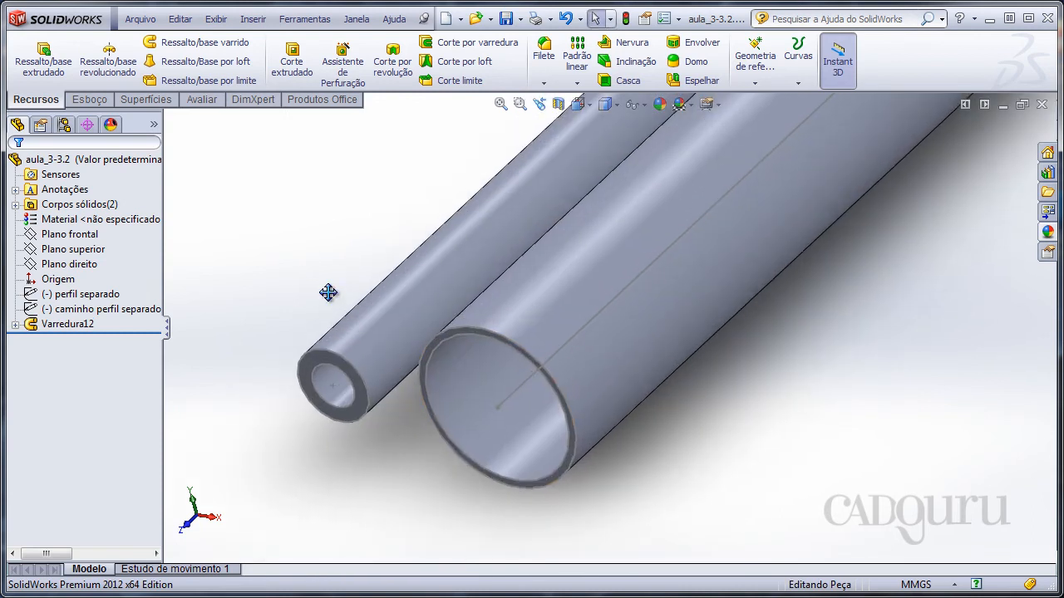
pyautogui.keyDown('ctrl'); pyautogui.moveTo(327, 292); pyautogui.dragTo(375, 285, button='middle'); pyautogui.keyUp('ctrl')
pyautogui.moveTo(438, 302); pyautogui.dragTo(507, 289, button='middle')
pyautogui.scroll(5, 627, 352)
pyautogui.moveTo(377, 299); pyautogui.dragTo(587, 330, button='middle')
pyautogui.scroll(-5, 398, 254)
pyautogui.scroll(5, 628, 374)
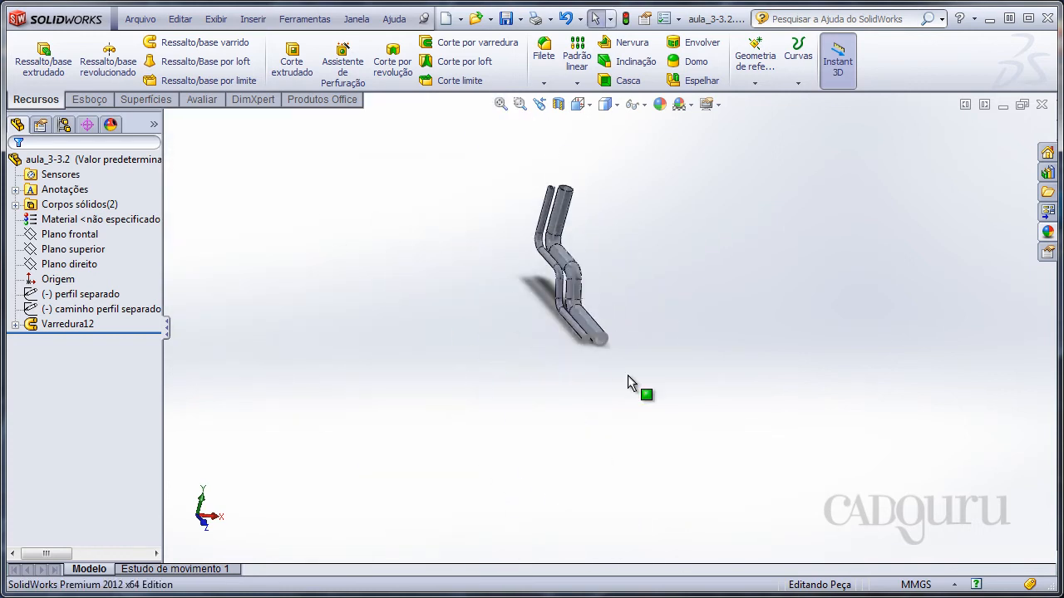
pyautogui.scroll(-8, 623, 284)
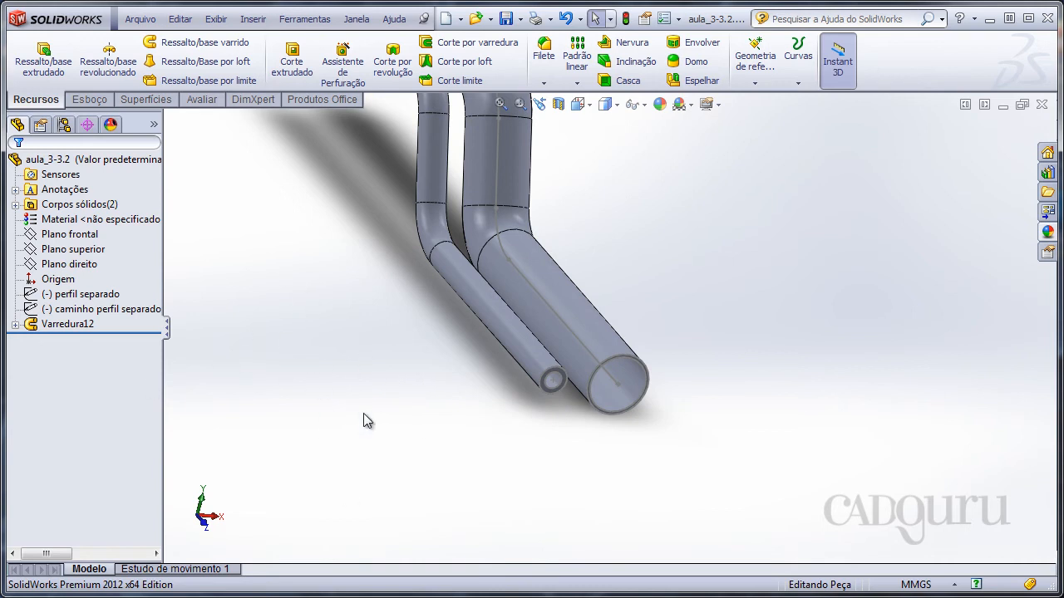
pyautogui.scroll(5, 365, 416)
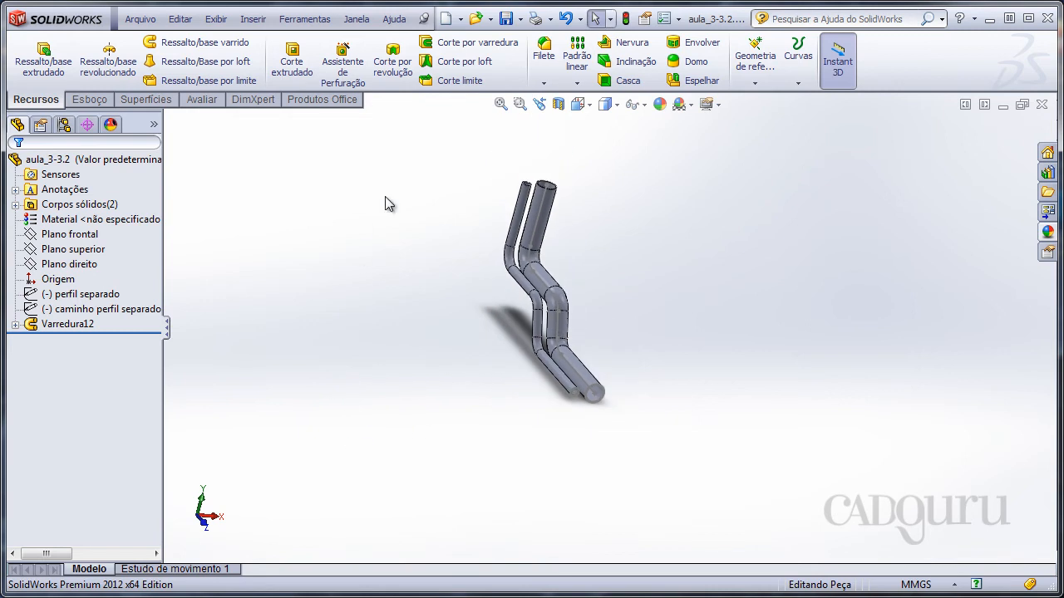
pyautogui.moveTo(385, 196); pyautogui.dragTo(350, 311, button='middle')
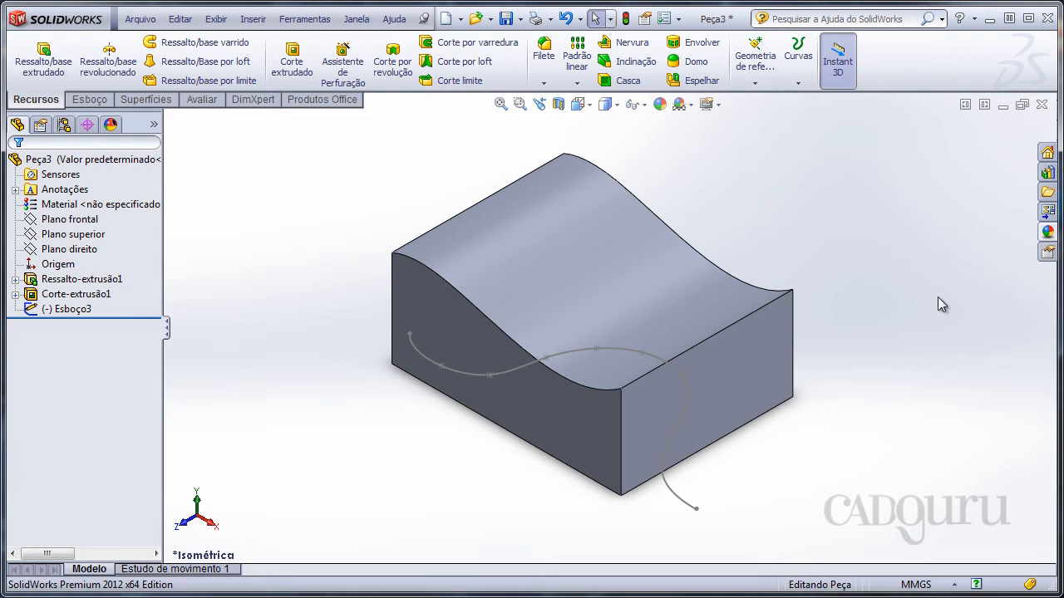
# - Examine the block in Peça3, its wavy cut top face and the spline sketch Esboço3 on its underside
pyautogui.moveTo(530, 214); pyautogui.dragTo(390, 148, button='middle')
pyautogui.click(76, 295)
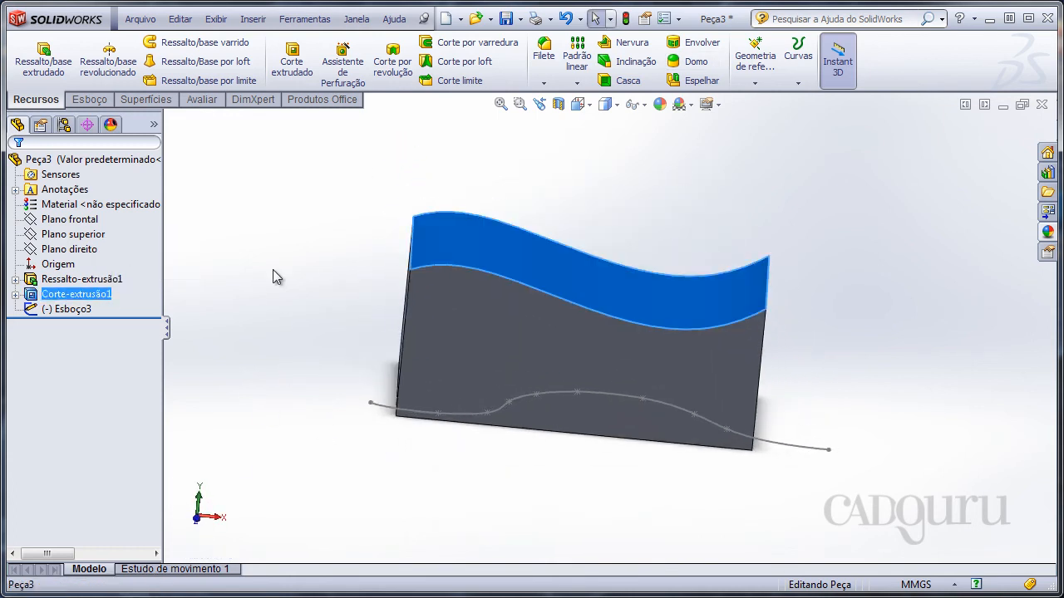
pyautogui.moveTo(275, 275); pyautogui.dragTo(184, 313, button='middle')
pyautogui.click(358, 251)
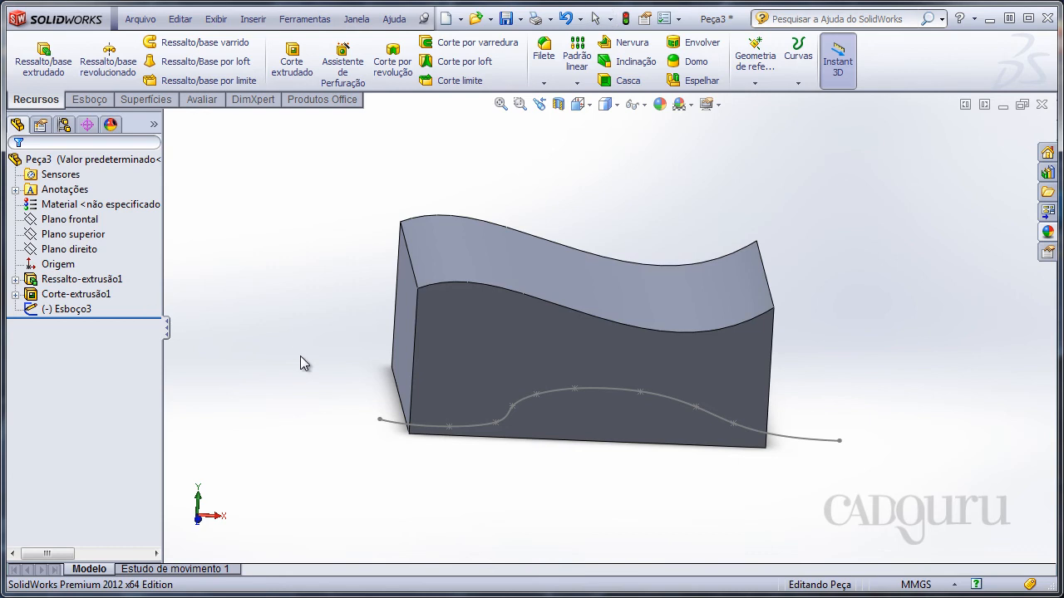
pyautogui.moveTo(304, 360); pyautogui.dragTo(616, 431, button='middle')
pyautogui.click(504, 410)
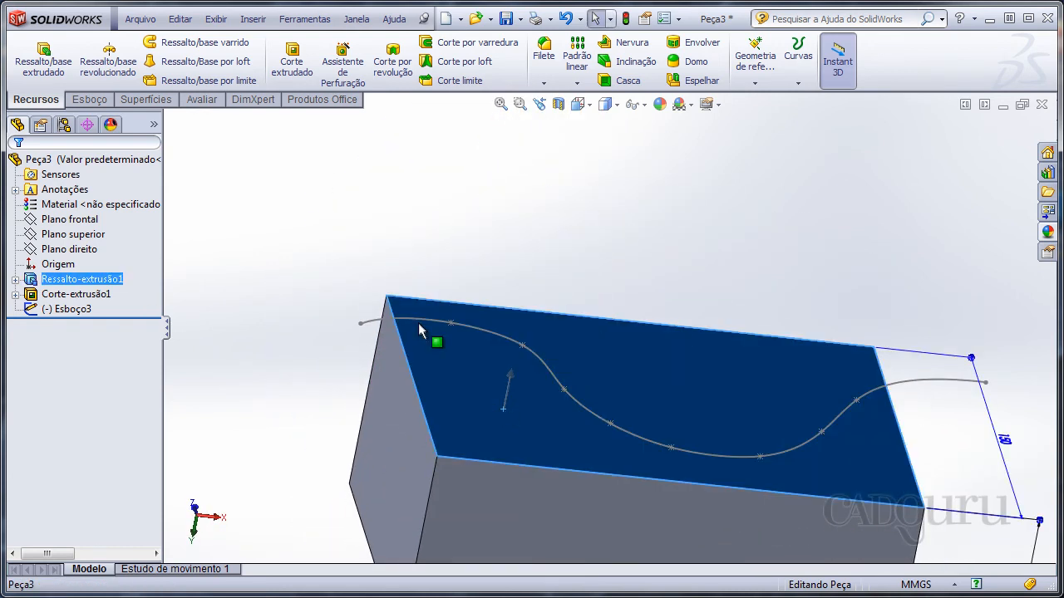
pyautogui.moveTo(417, 325); pyautogui.dragTo(465, 380, button='middle')
pyautogui.click(383, 302)
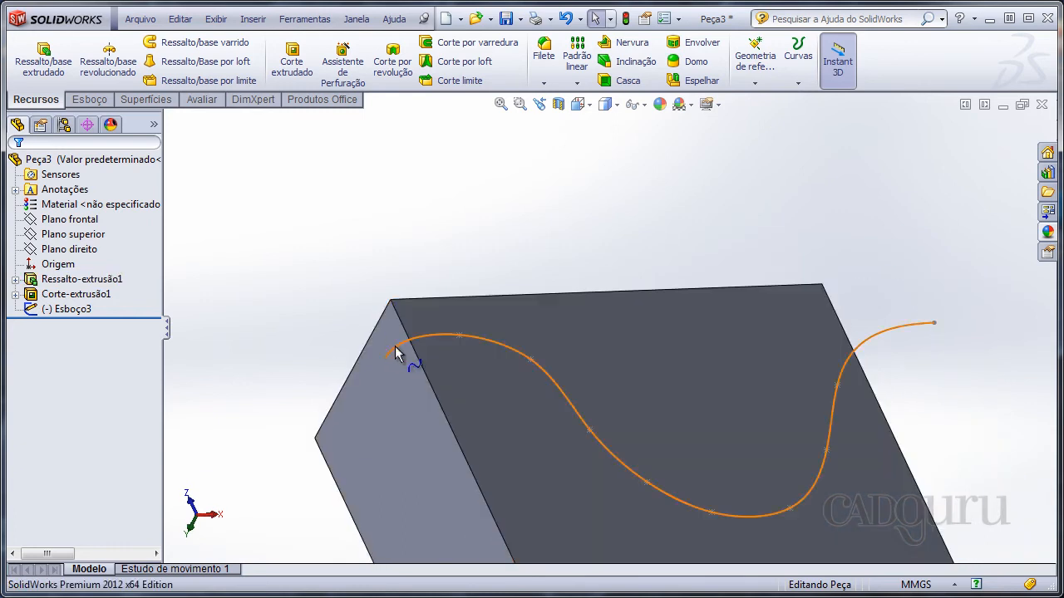
pyautogui.click(394, 347)
pyautogui.moveTo(585, 291)
pyautogui.mouseDown(button='middle')
pyautogui.moveTo(596, 355)
pyautogui.moveTo(586, 444)
pyautogui.moveTo(557, 269)
pyautogui.moveTo(667, 241)
pyautogui.moveTo(611, 204)
pyautogui.mouseUp(button='middle')
pyautogui.click(295, 171)
pyautogui.moveTo(297, 224); pyautogui.dragTo(335, 255, button='middle')
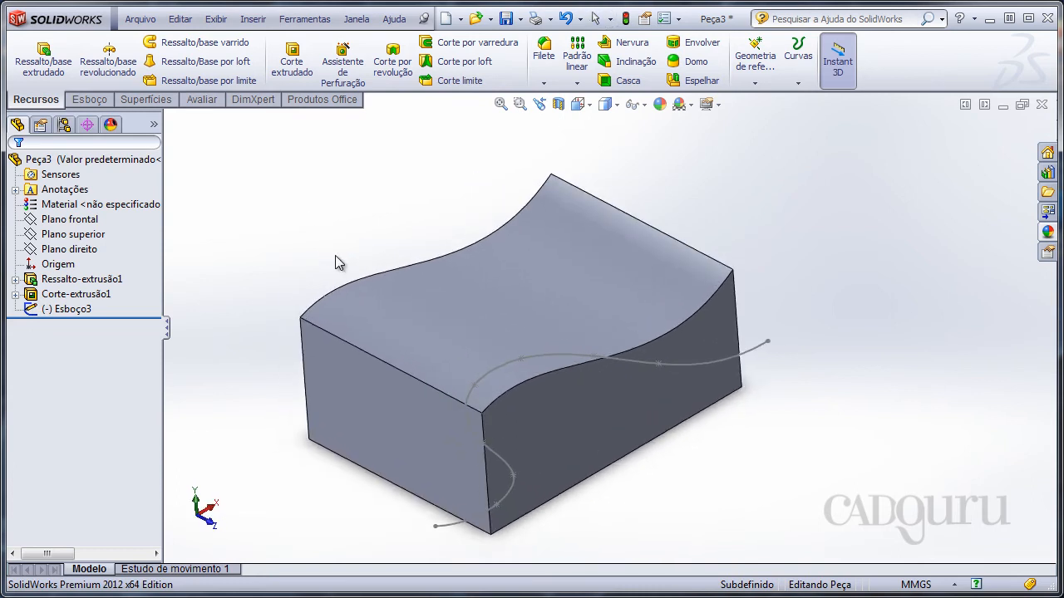
# - Set up a projected curve of type "Esboço em faces" using spline sketch Esboço3 and the block's wavy top face
pyautogui.click(253, 18)
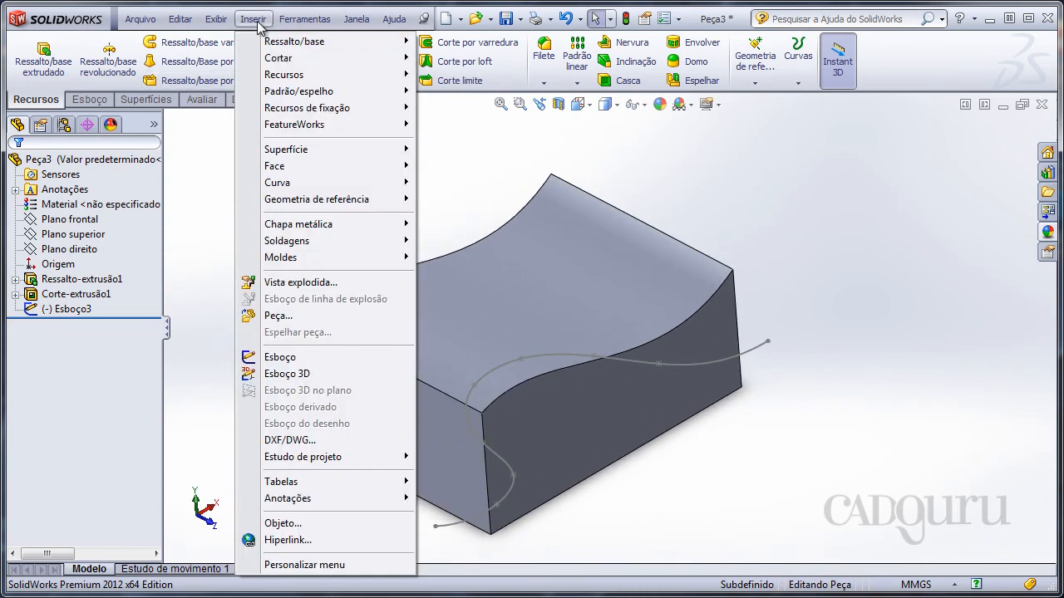
pyautogui.moveTo(278, 182)
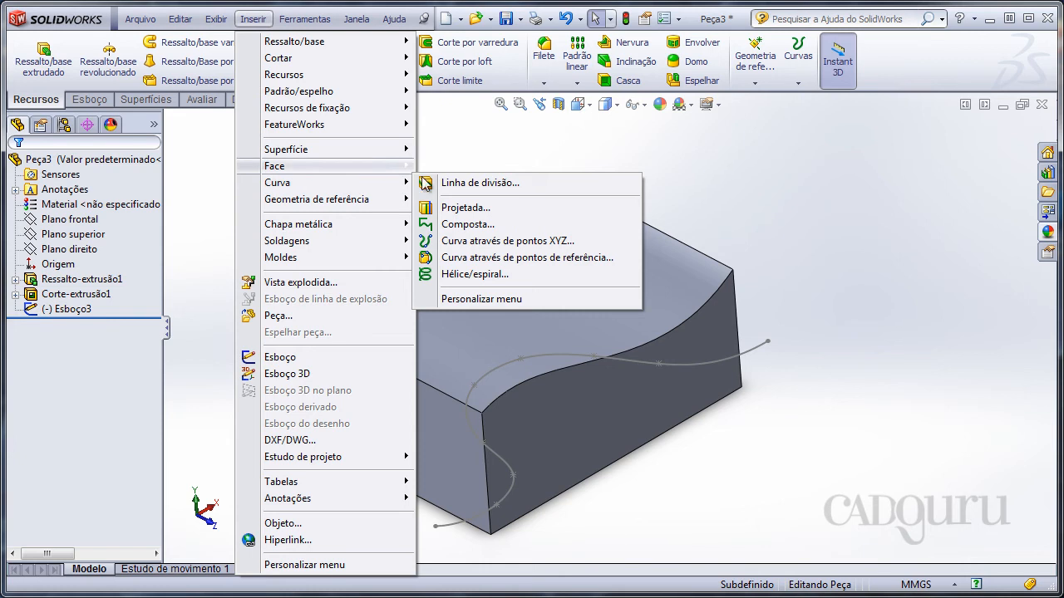
pyautogui.click(459, 207)
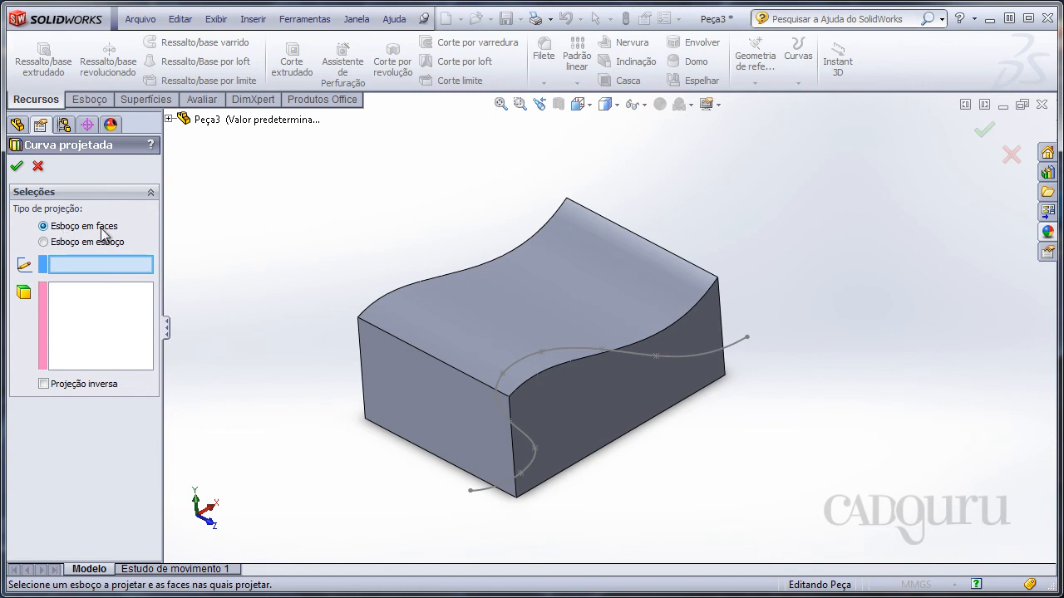
pyautogui.keyDown('shift'); pyautogui.moveTo(296, 364); pyautogui.dragTo(297, 328, button='middle'); pyautogui.keyUp('shift')
pyautogui.keyDown('ctrl'); pyautogui.moveTo(297, 328); pyautogui.dragTo(320, 278, button='middle'); pyautogui.keyUp('ctrl')
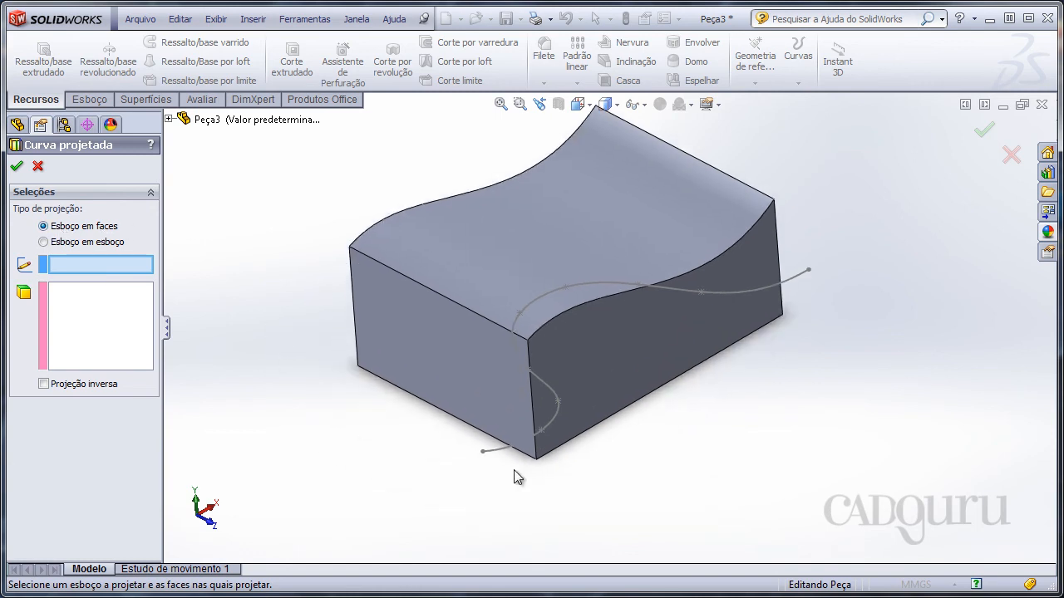
pyautogui.click(502, 450)
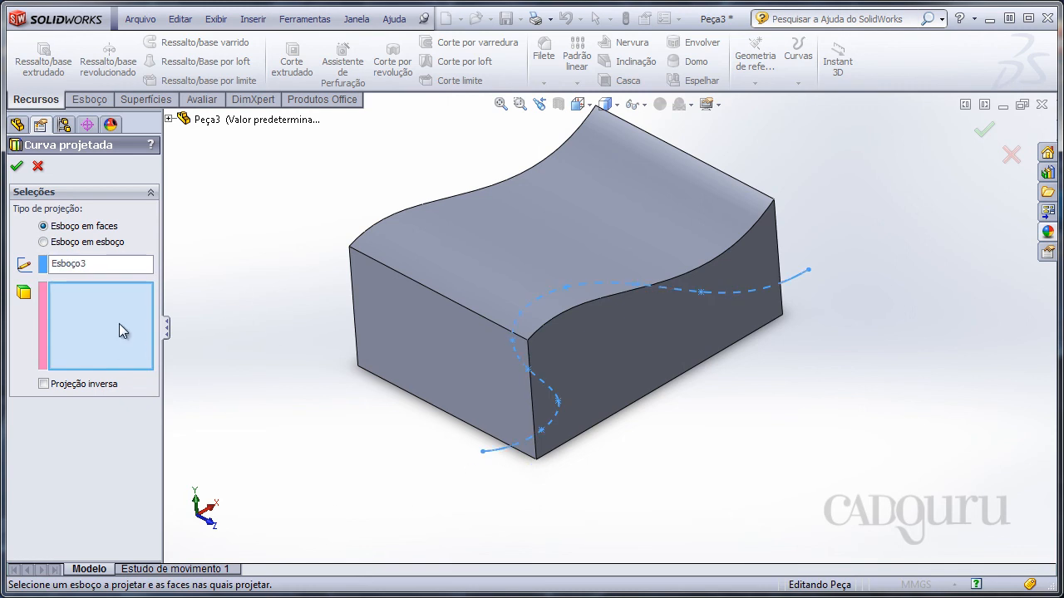
pyautogui.click(438, 252)
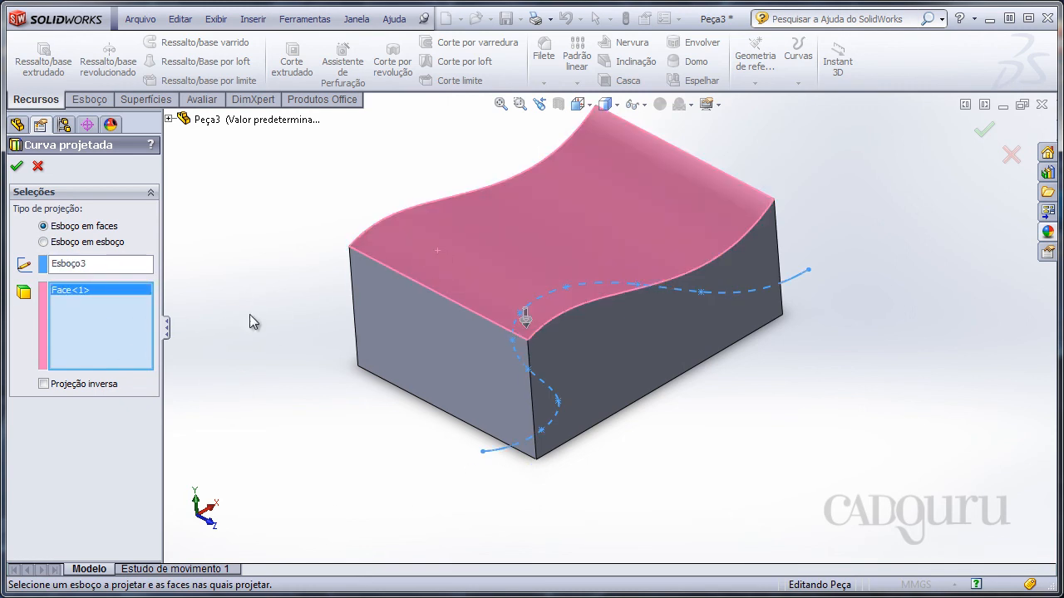
# - Reverse the projection direction towards the wavy face and create the projected curve
pyautogui.keyDown('ctrl'); pyautogui.moveTo(252, 318); pyautogui.dragTo(242, 332, button='middle'); pyautogui.keyUp('ctrl')
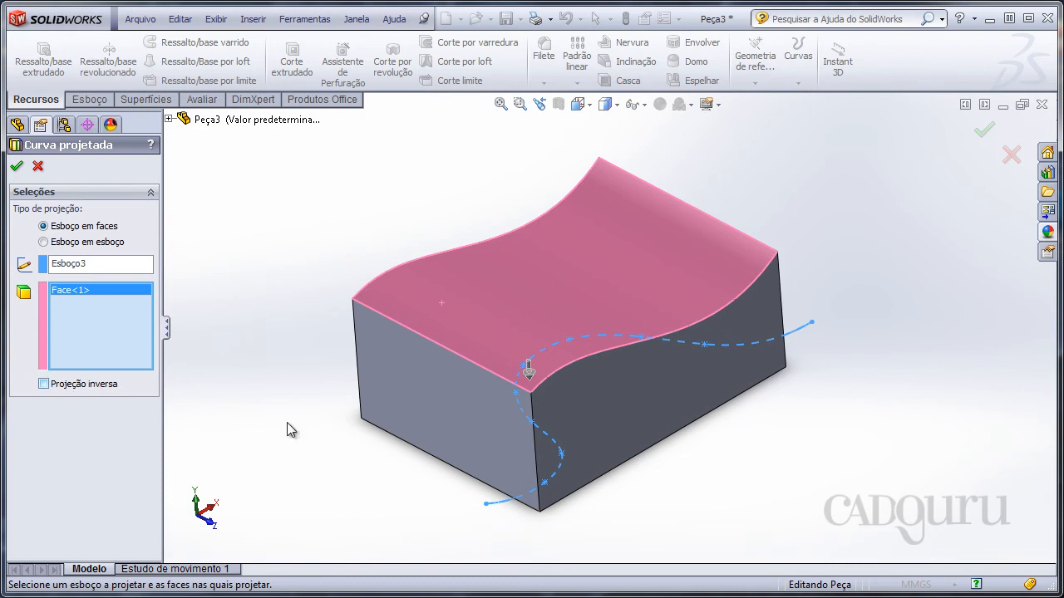
pyautogui.moveTo(509, 387); pyautogui.dragTo(583, 413, button='middle')
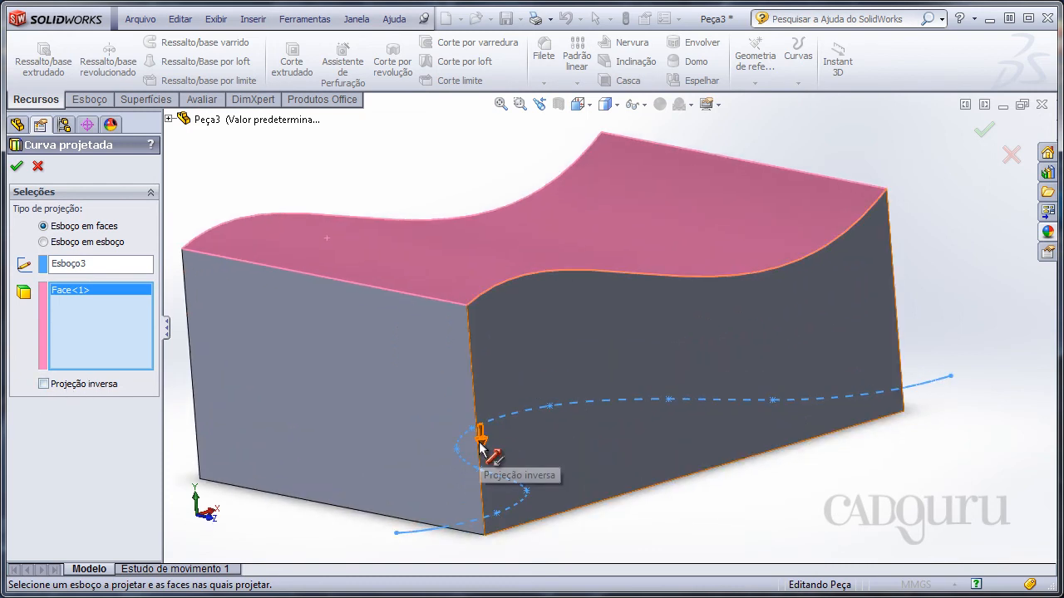
pyautogui.scroll(3, 479, 443)
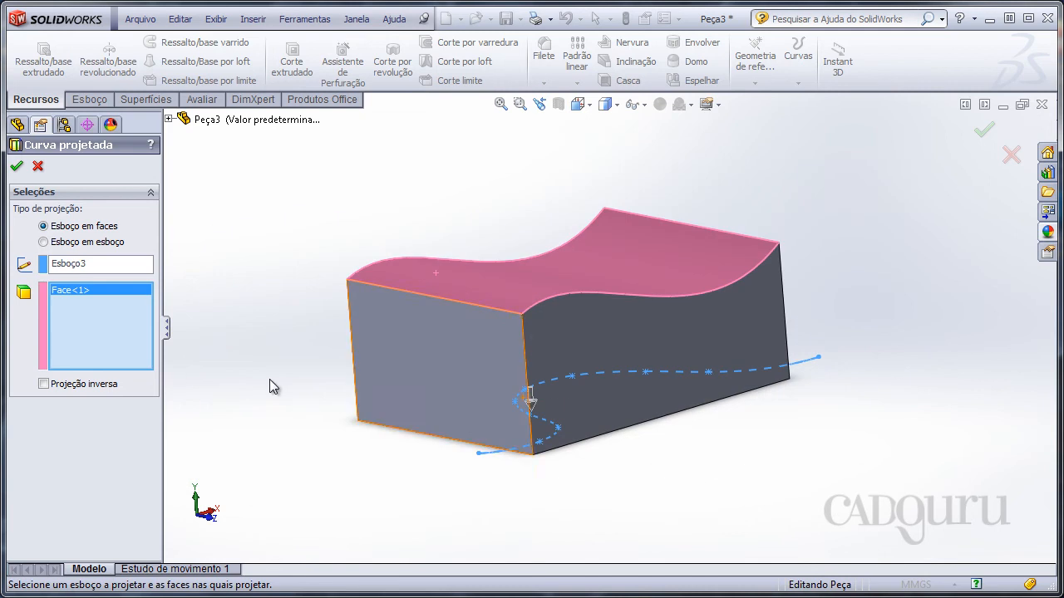
pyautogui.click(112, 384)
pyautogui.moveTo(413, 349); pyautogui.dragTo(445, 282, button='middle')
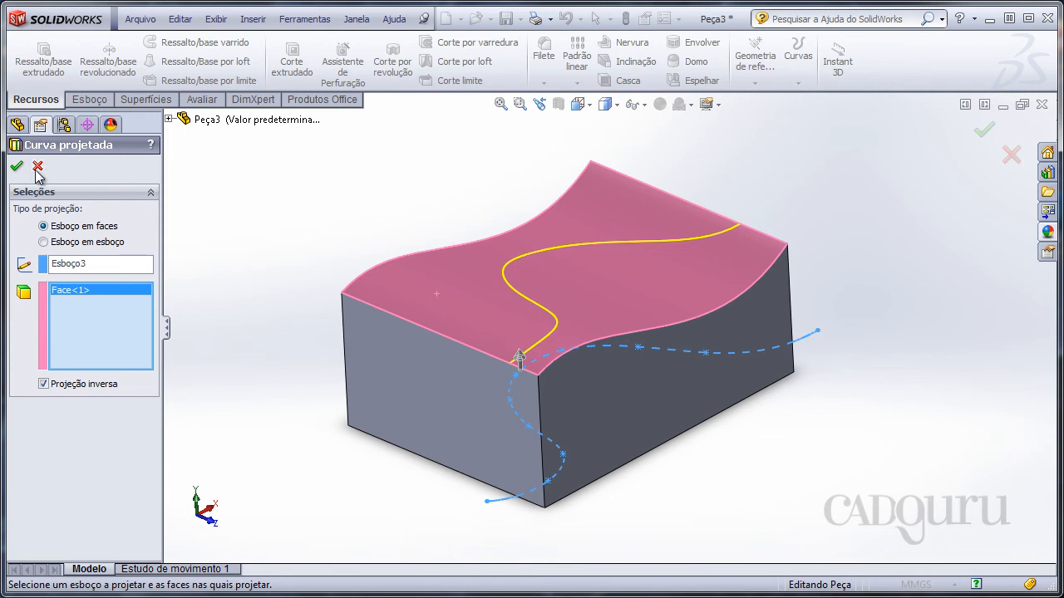
pyautogui.press('Return')
# - Start a sketch on the block's flat end face where the projected curve ends, viewed normal to the face
pyautogui.moveTo(283, 202); pyautogui.dragTo(505, 210, button='middle')
pyautogui.click(499, 428)
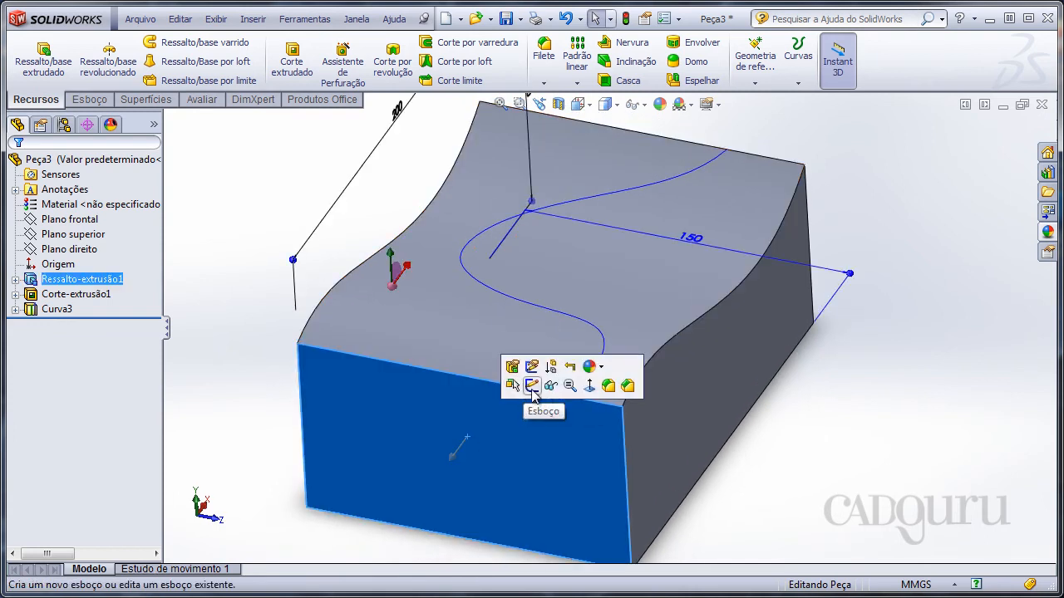
pyautogui.click(540, 391)
pyautogui.press('space')
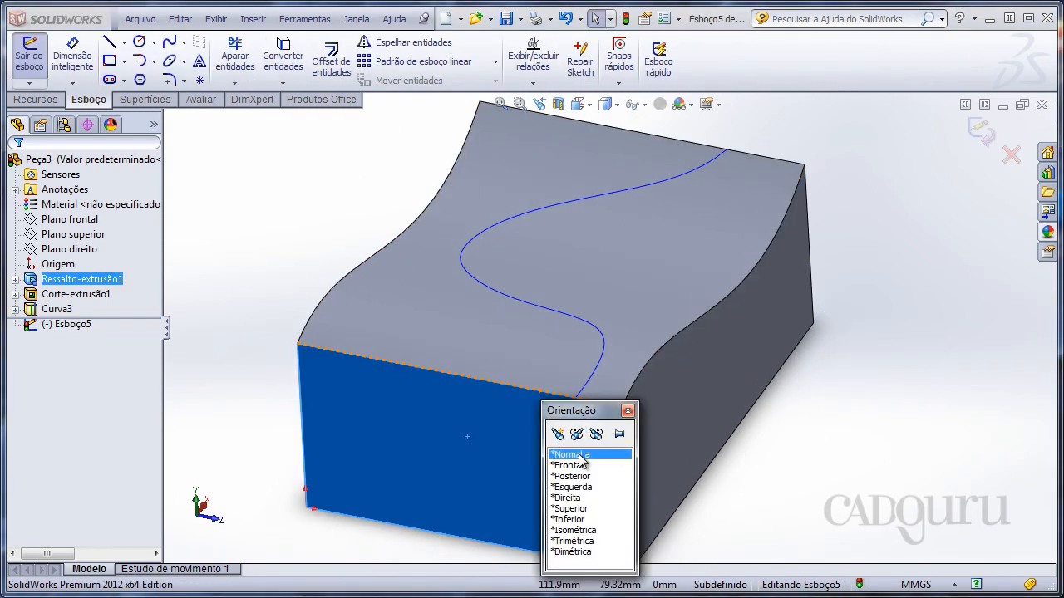
pyautogui.click(574, 454)
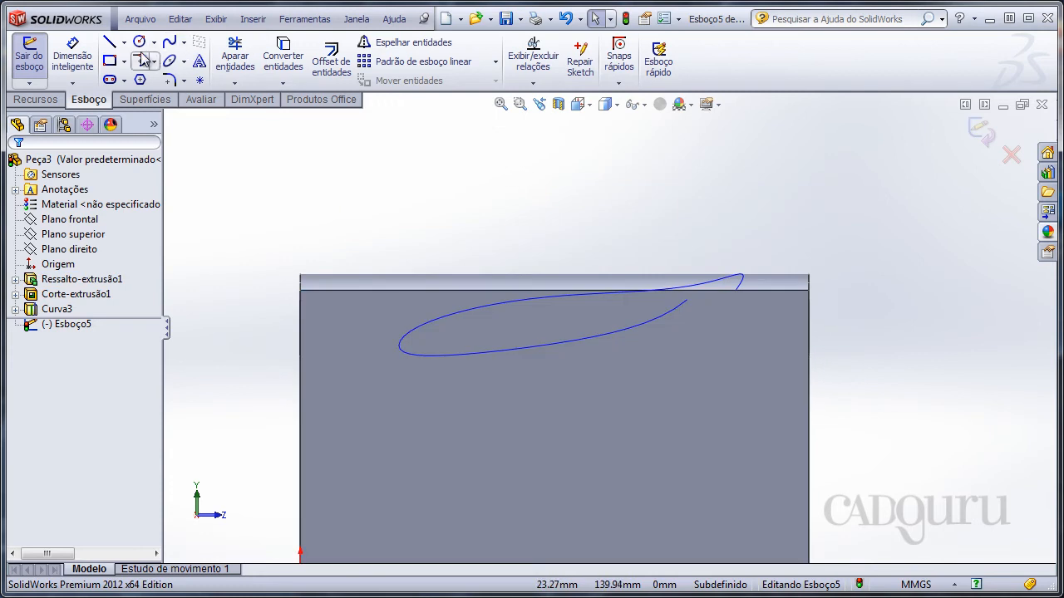
# - Draw a small corner rectangle just above the block's top edge, near the end of the projected curve
pyautogui.click(154, 62)
pyautogui.click(109, 60)
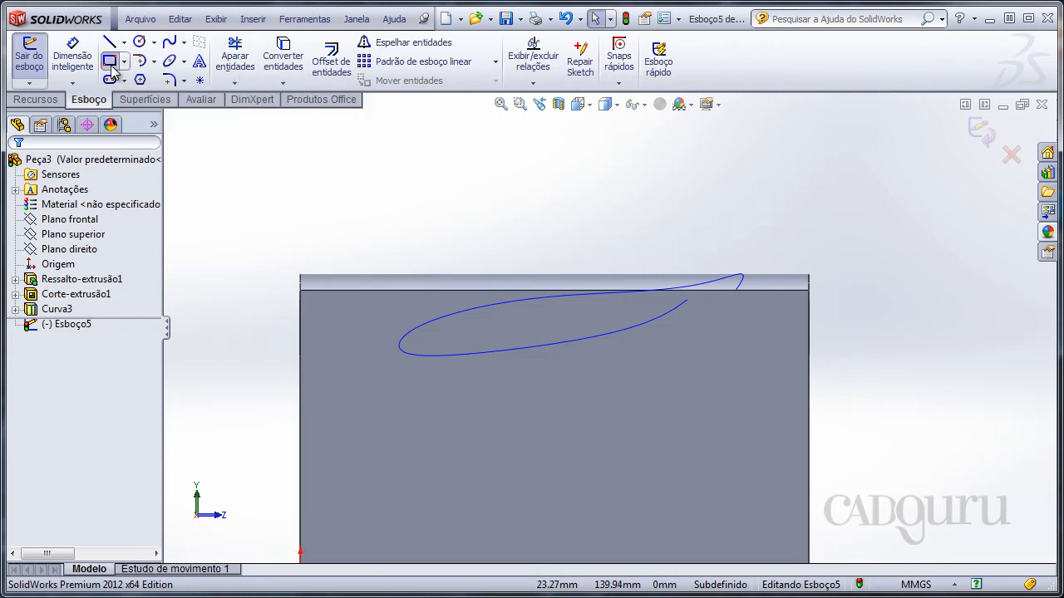
pyautogui.click(719, 234)
pyautogui.click(754, 254)
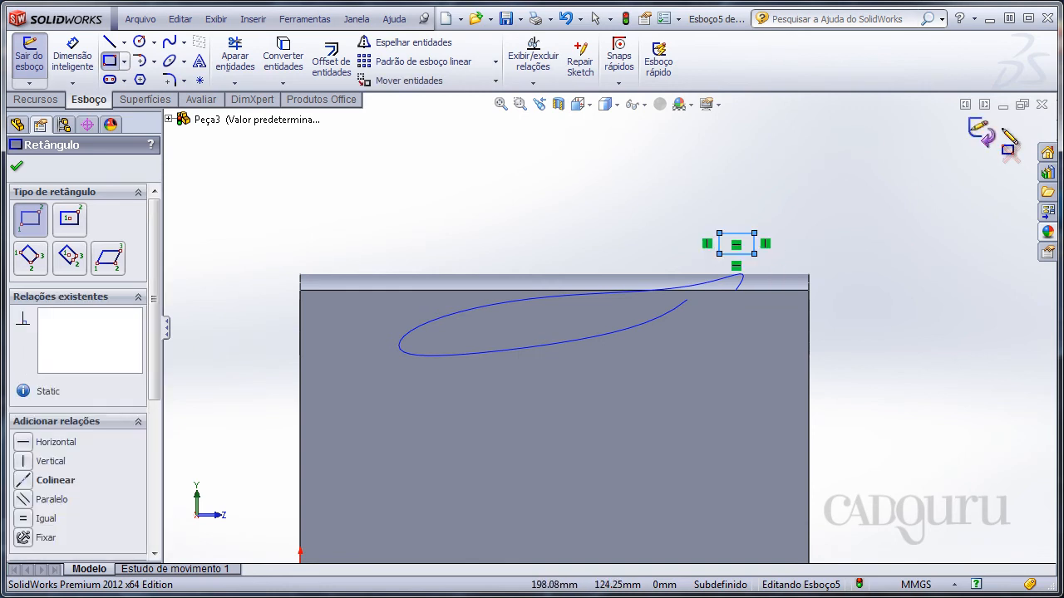
# - Close the rectangle sketch and create a swept boss using Esboço5 as the profile and projected curve Curva3 as the path
pyautogui.click(978, 133)
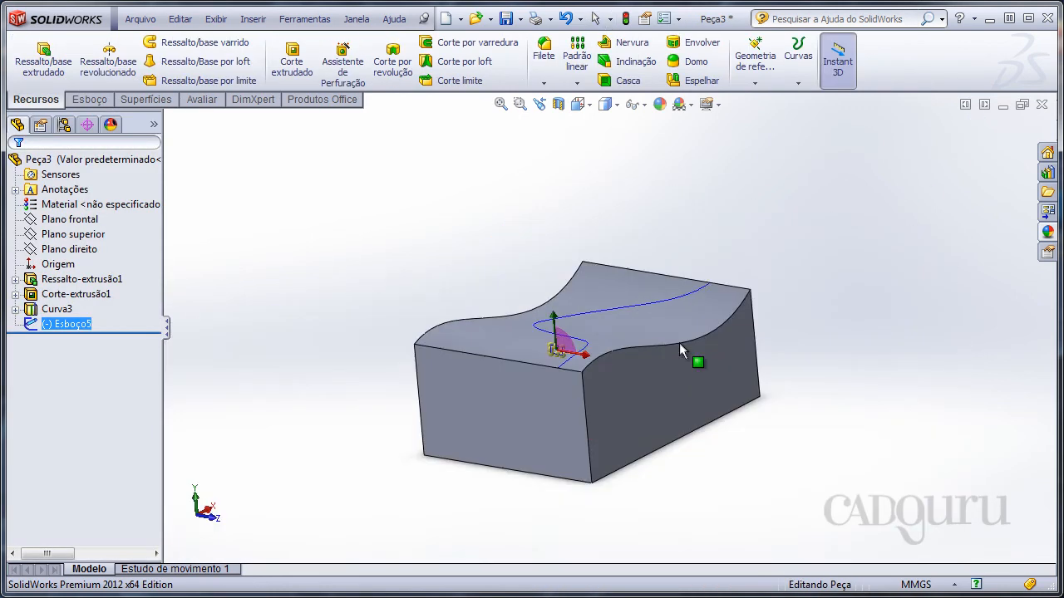
pyautogui.click(233, 43)
pyautogui.scroll(-6, 335, 221)
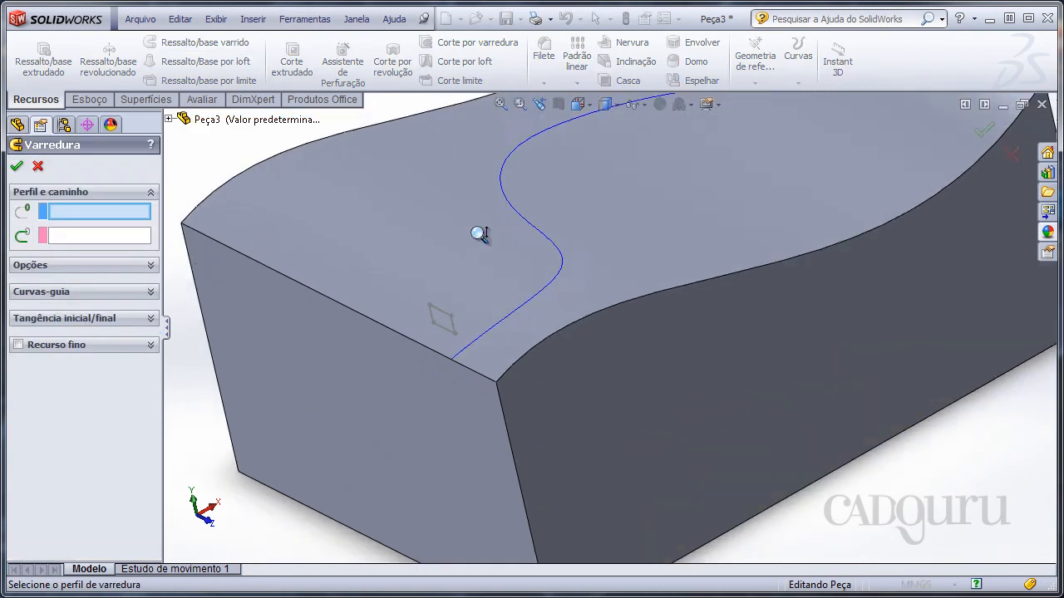
pyautogui.click(417, 308)
pyautogui.scroll(5, 355, 254)
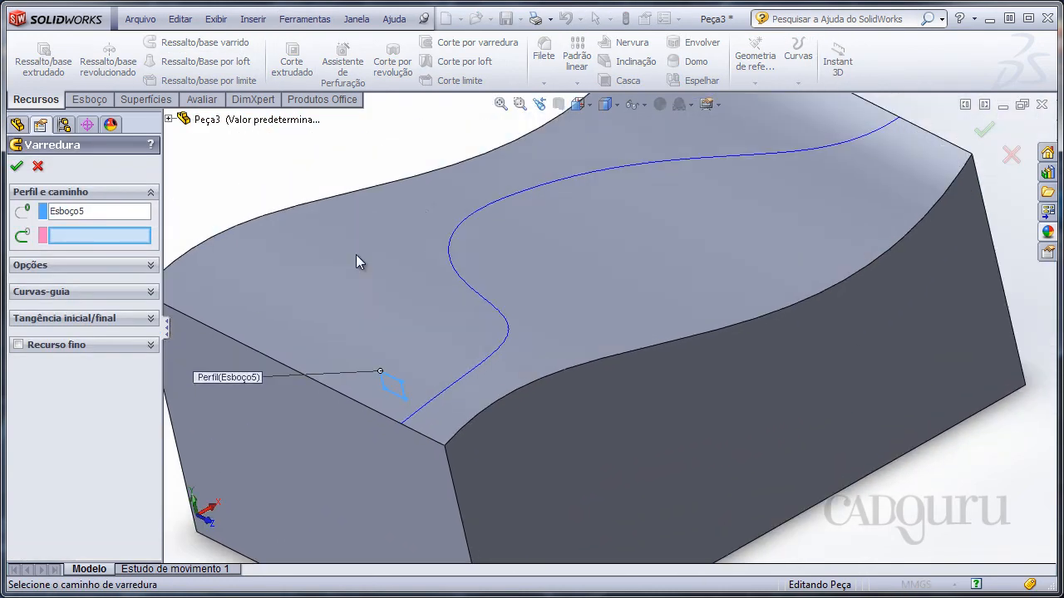
pyautogui.click(549, 340)
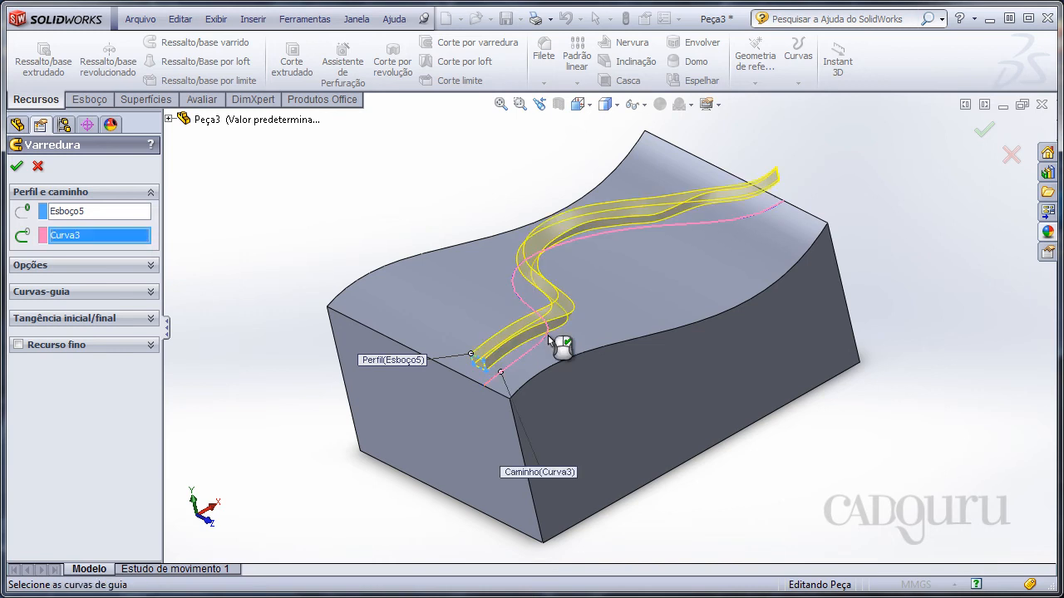
pyautogui.moveTo(476, 264); pyautogui.dragTo(560, 285, button='middle')
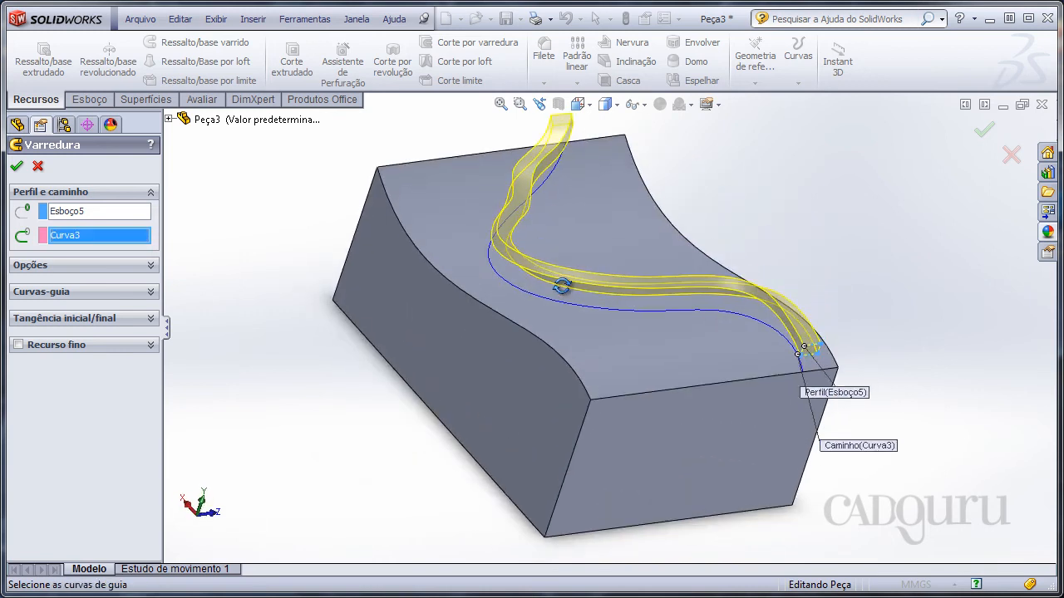
pyautogui.click(17, 166)
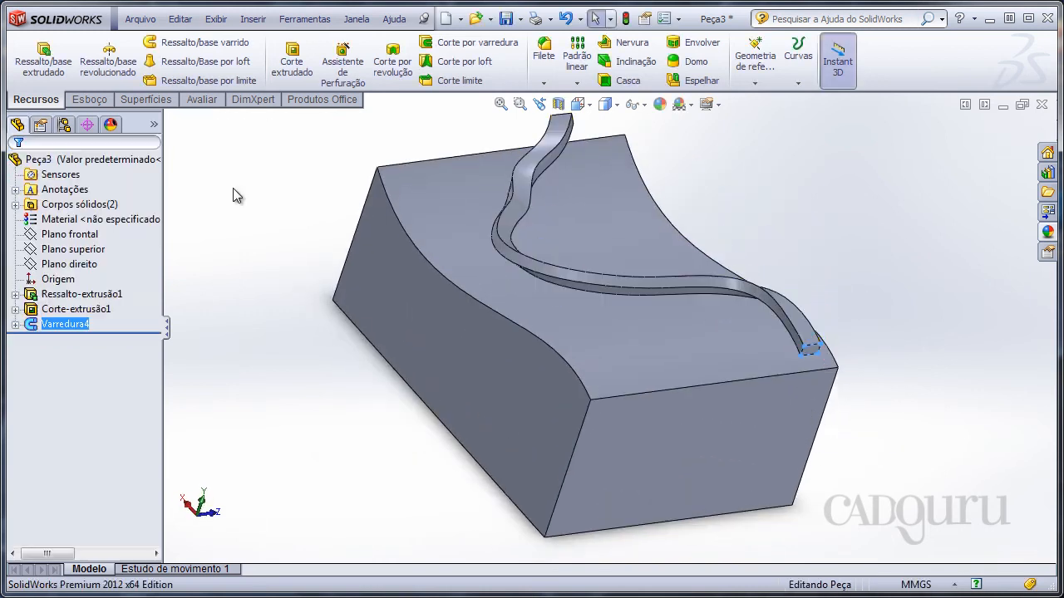
# - Examine from several sides how the swept rectangular rib follows the block's wavy top face
pyautogui.moveTo(356, 225); pyautogui.dragTo(789, 343, button='middle')
pyautogui.moveTo(788, 343); pyautogui.dragTo(812, 360)
pyautogui.moveTo(812, 361); pyautogui.dragTo(872, 395, button='middle')
pyautogui.scroll(-6, 691, 309)
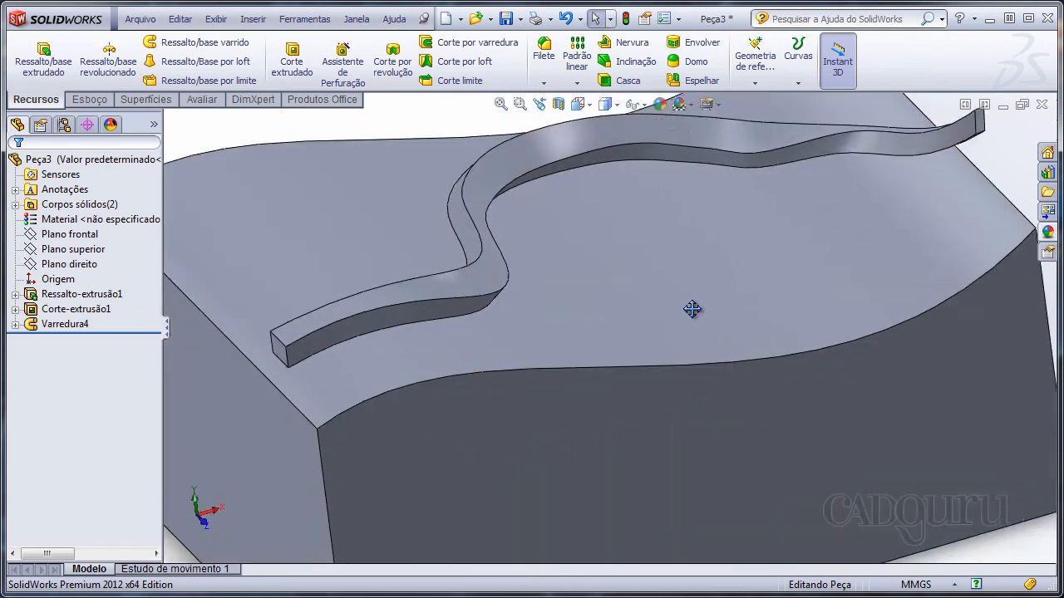
pyautogui.scroll(4, 691, 309)
pyautogui.moveTo(579, 249); pyautogui.dragTo(669, 268, button='middle')
pyautogui.scroll(-3, 670, 270)
pyautogui.click(666, 273)
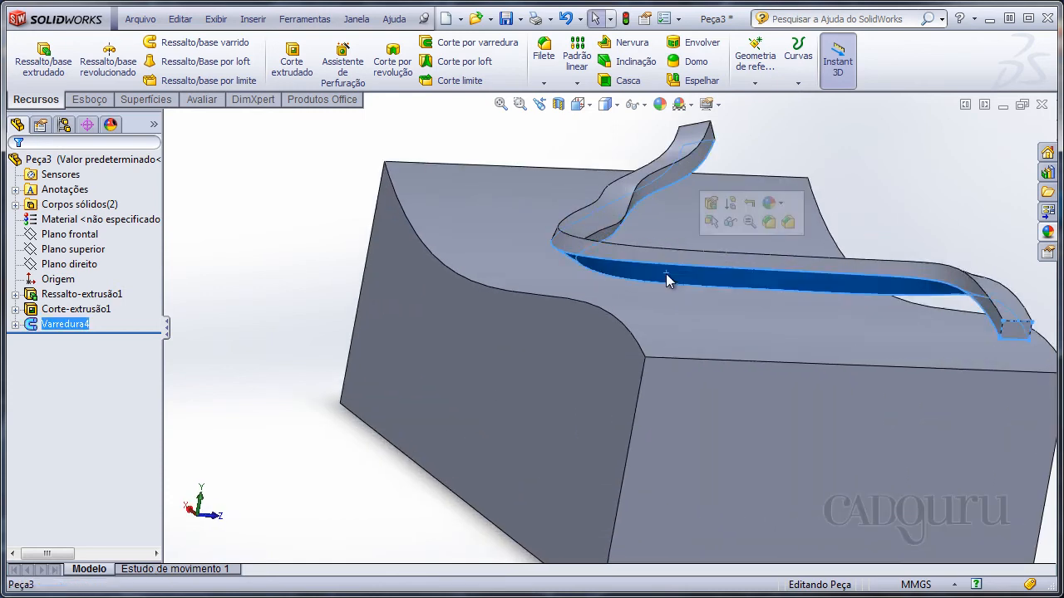
pyautogui.moveTo(531, 232); pyautogui.dragTo(776, 225, button='middle')
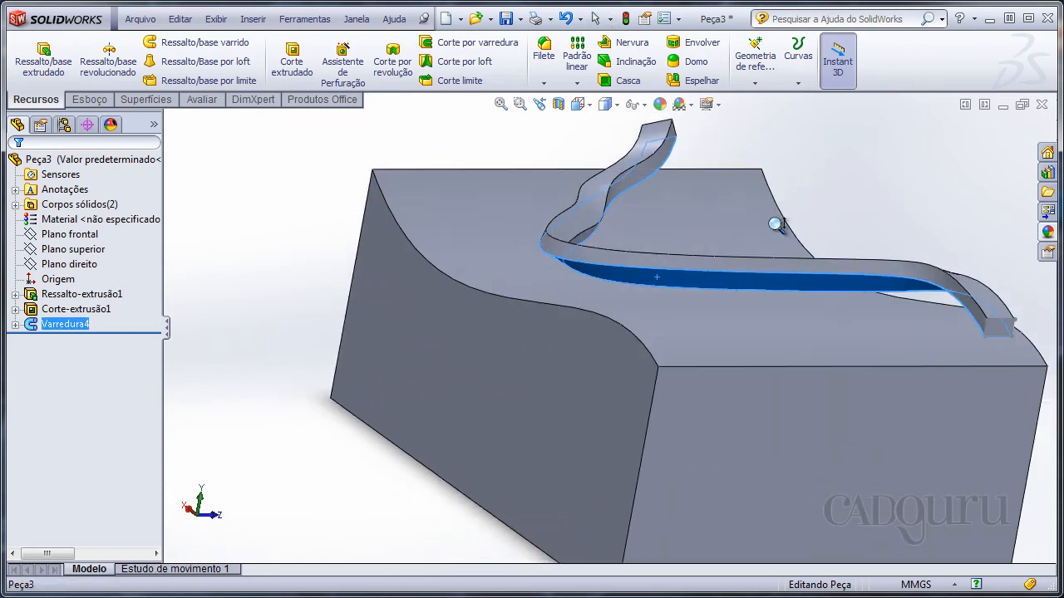
pyautogui.scroll(3, 633, 236)
pyautogui.moveTo(633, 236); pyautogui.dragTo(549, 274, button='middle')
pyautogui.click(359, 214)
pyautogui.moveTo(360, 213)
pyautogui.mouseDown(button='middle')
pyautogui.moveTo(517, 135)
pyautogui.moveTo(560, 280)
pyautogui.moveTo(470, 333)
pyautogui.mouseUp(button='middle')
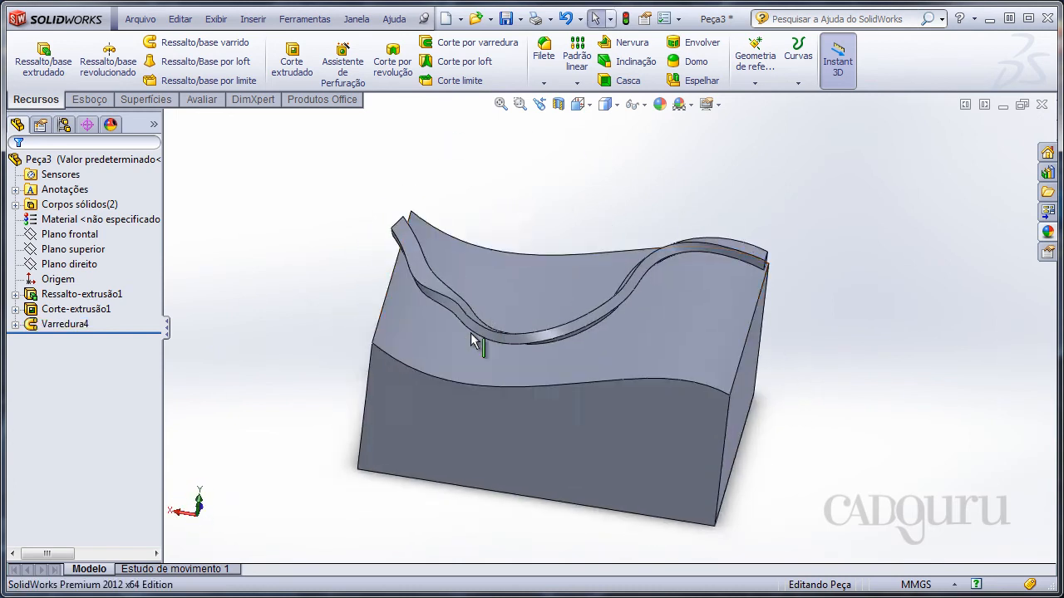
pyautogui.click(401, 341)
pyautogui.moveTo(402, 342)
pyautogui.mouseDown(button='middle')
pyautogui.moveTo(255, 190)
pyautogui.moveTo(261, 233)
pyautogui.moveTo(349, 197)
pyautogui.moveTo(487, 256)
pyautogui.moveTo(422, 190)
pyautogui.mouseUp(button='middle')
pyautogui.press('Escape')
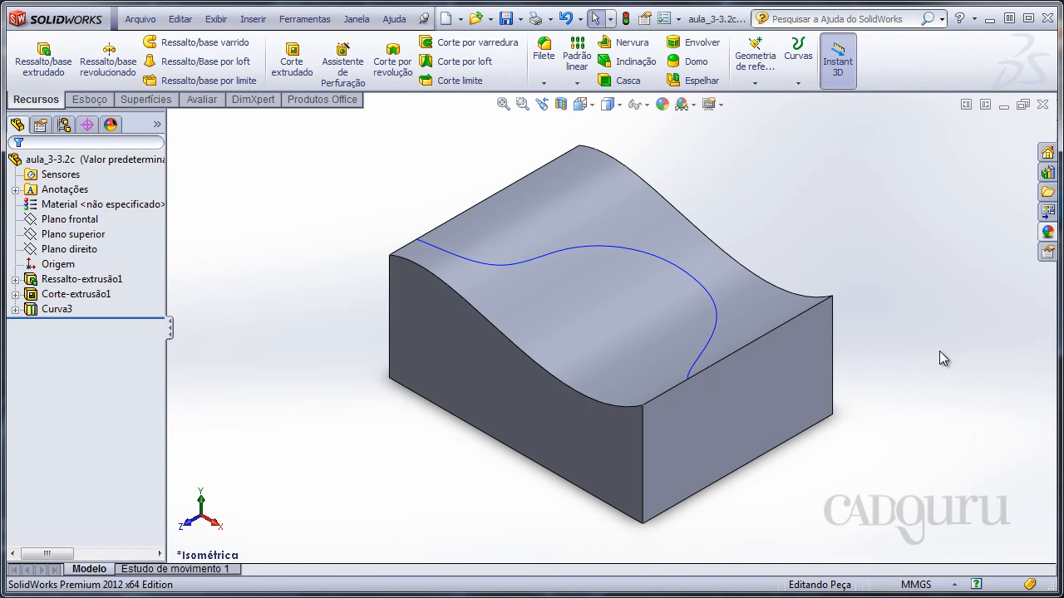
# - In part aula_3-3.2c, start a sketch on the block's flat end face where the projected curve ends, viewed normal to it
pyautogui.moveTo(629, 328); pyautogui.dragTo(551, 258, button='middle')
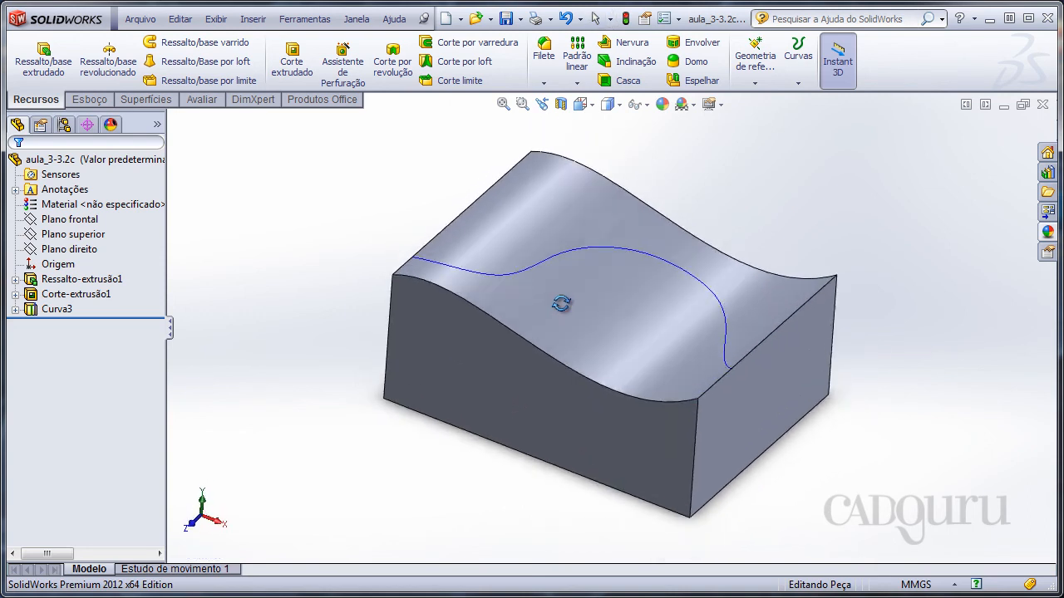
pyautogui.click(540, 270)
pyautogui.click(323, 202)
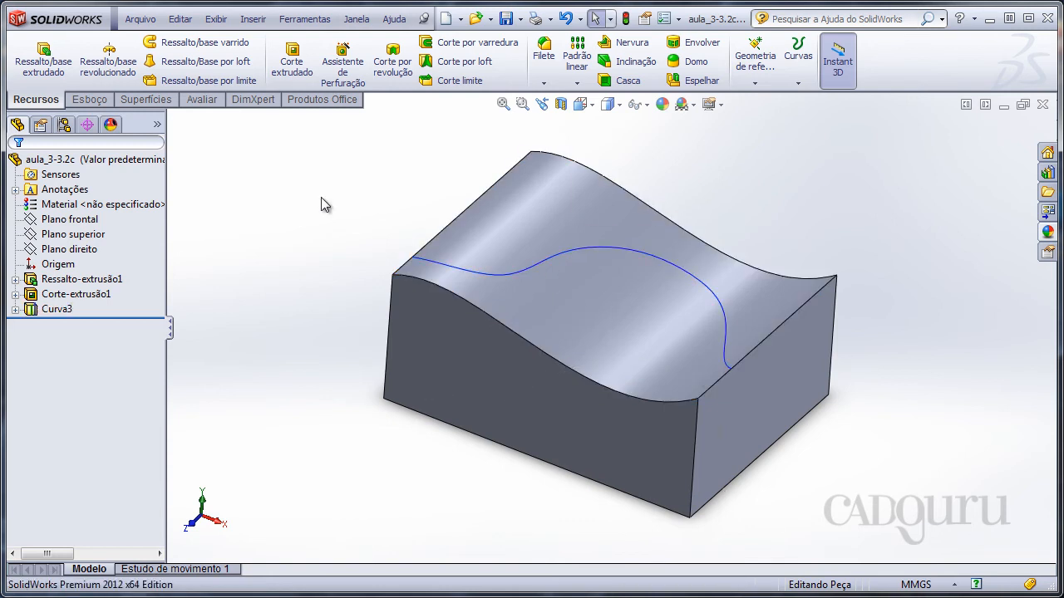
pyautogui.moveTo(282, 240)
pyautogui.mouseDown(button='middle')
pyautogui.moveTo(401, 176)
pyautogui.moveTo(408, 294)
pyautogui.mouseUp(button='middle')
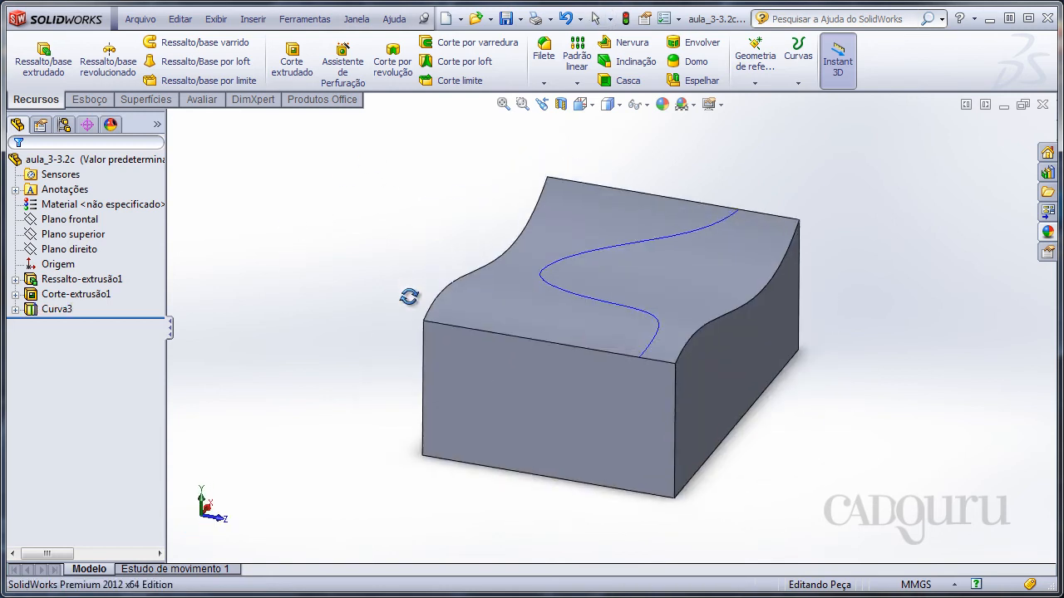
pyautogui.click(557, 403)
pyautogui.click(625, 353)
pyautogui.press('space')
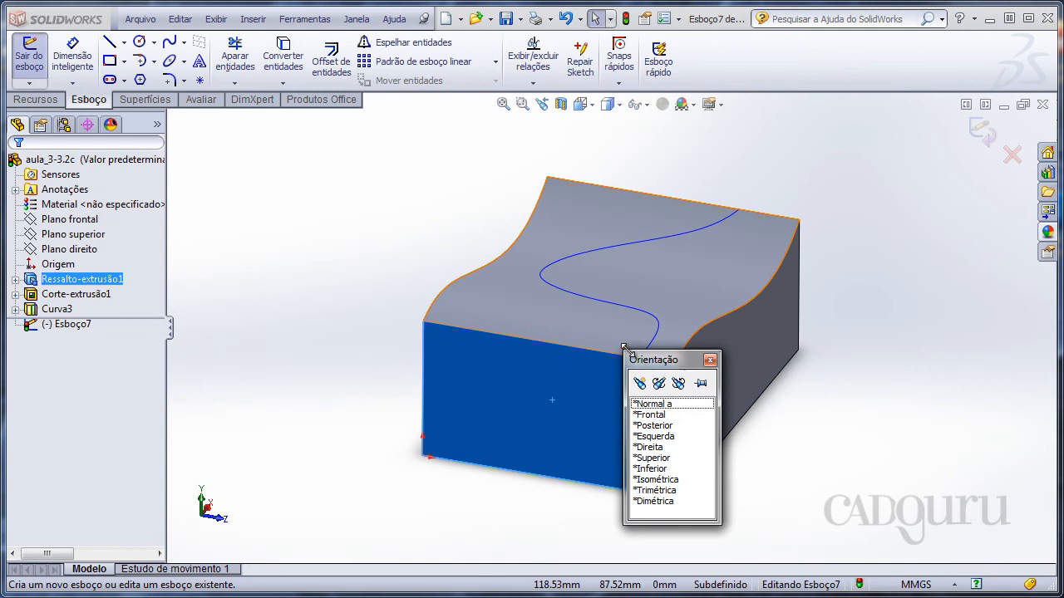
pyautogui.doubleClick(644, 403)
# - Draw a circle of about 8 mm radius centred on the projected curve's end at the face's top edge, and close the sketch
pyautogui.click(138, 43)
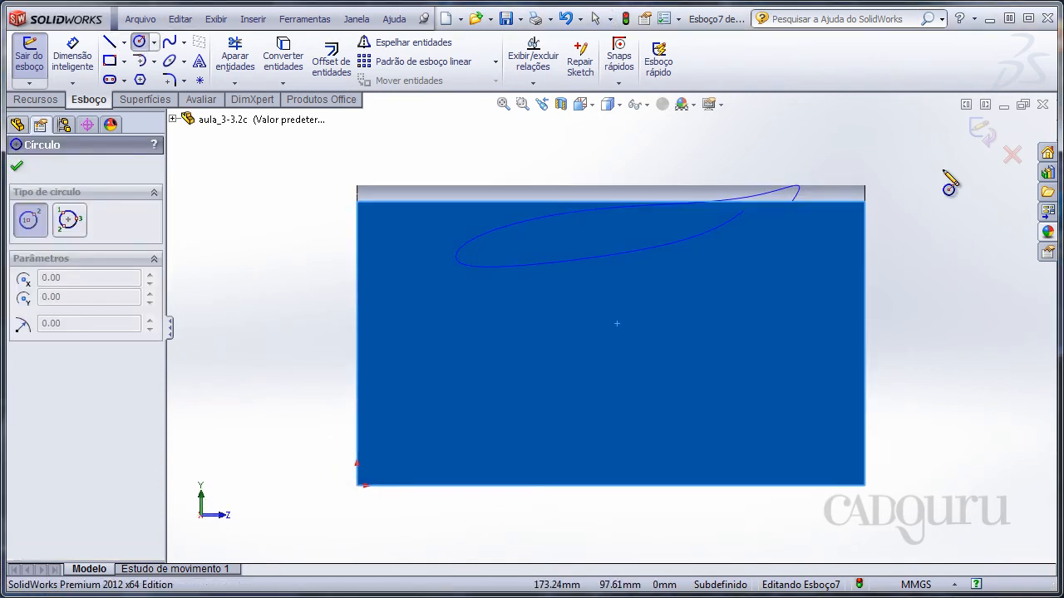
pyautogui.click(792, 201)
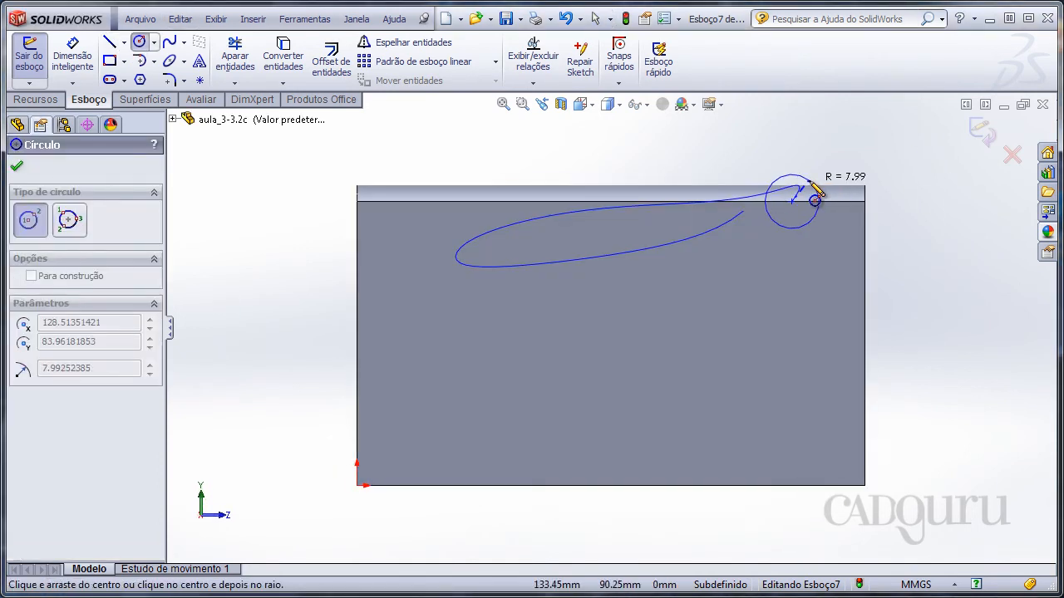
pyautogui.click(820, 200)
pyautogui.press('Escape')
pyautogui.click(985, 134)
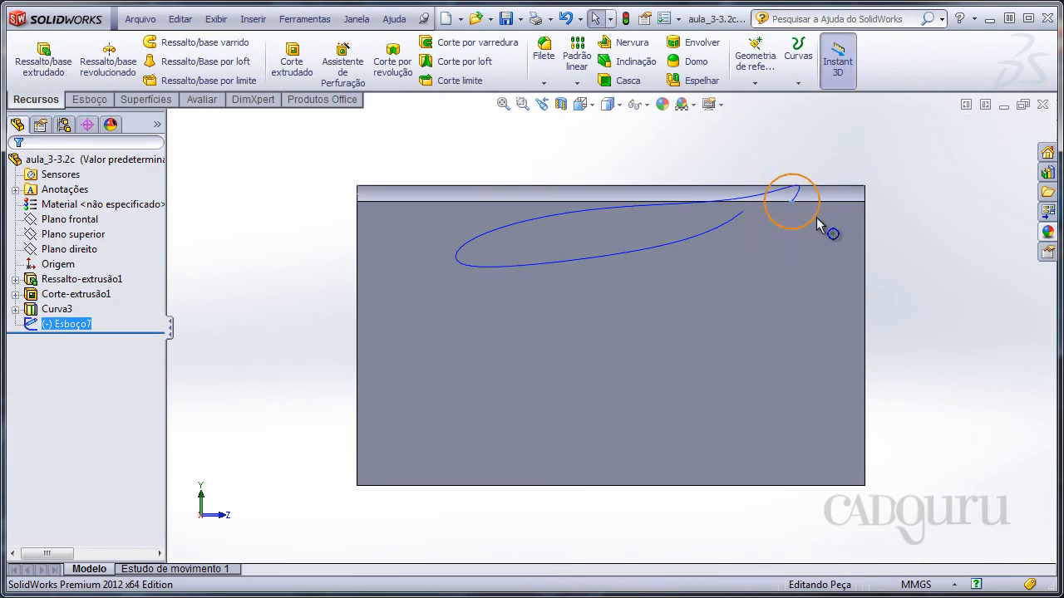
# - Start a swept cut of type "Varredura de perfil" with the circle sketch Esboço7 as the profile
pyautogui.moveTo(819, 221); pyautogui.dragTo(764, 300, button='middle')
pyautogui.press('f')
pyautogui.click(484, 231)
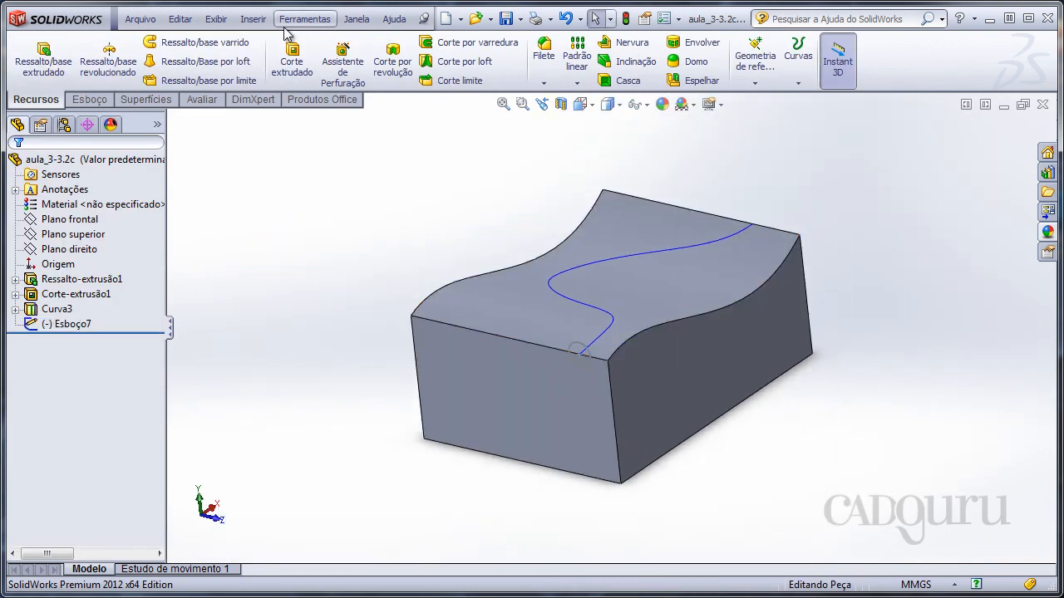
pyautogui.click(253, 18)
pyautogui.moveTo(309, 58)
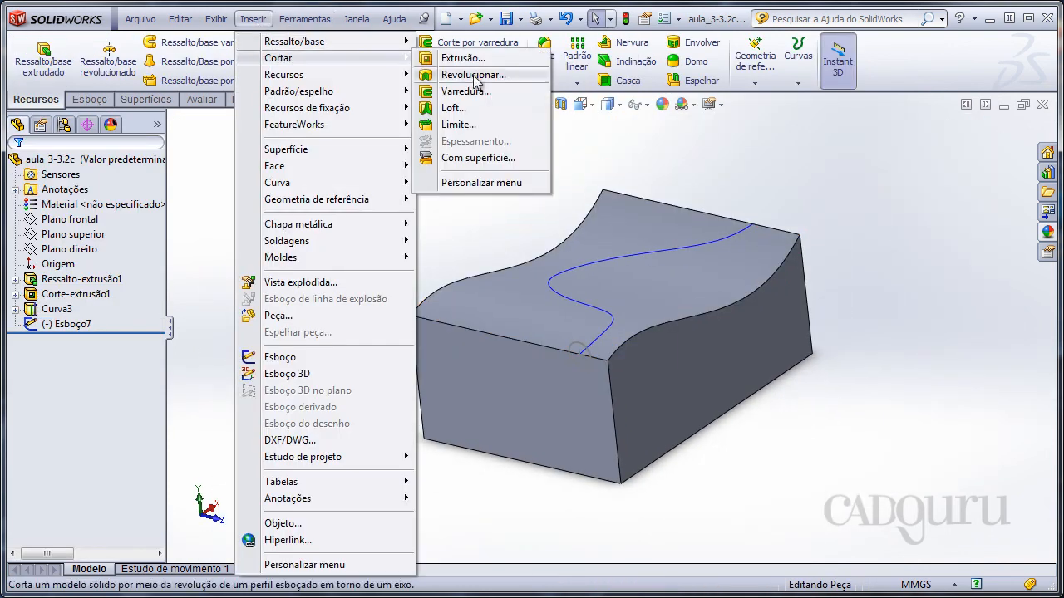
pyautogui.click(455, 93)
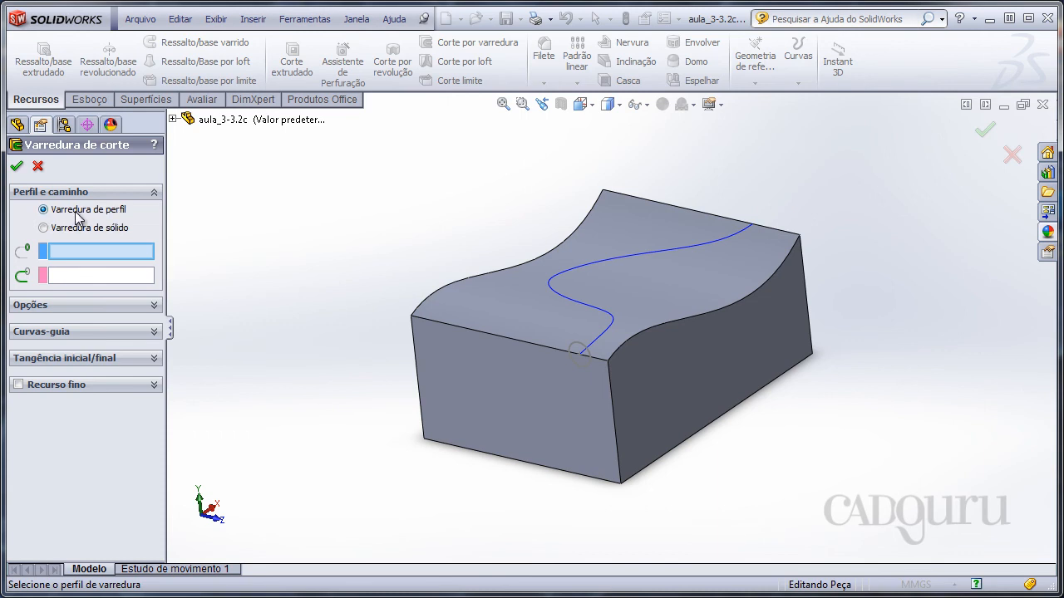
pyautogui.moveTo(403, 249); pyautogui.dragTo(418, 228, button='middle')
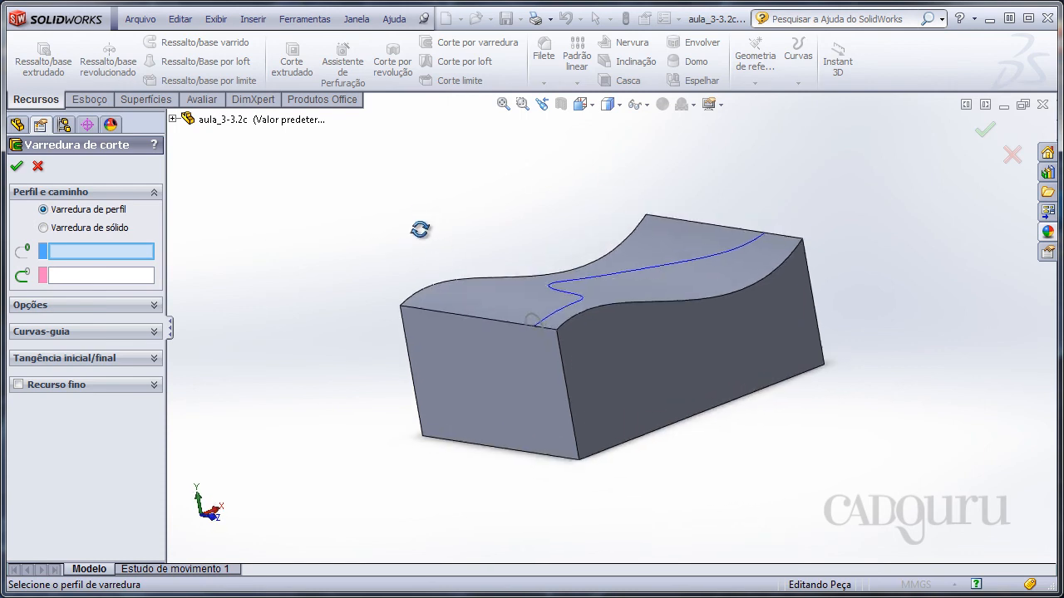
pyautogui.scroll(-5, 565, 319)
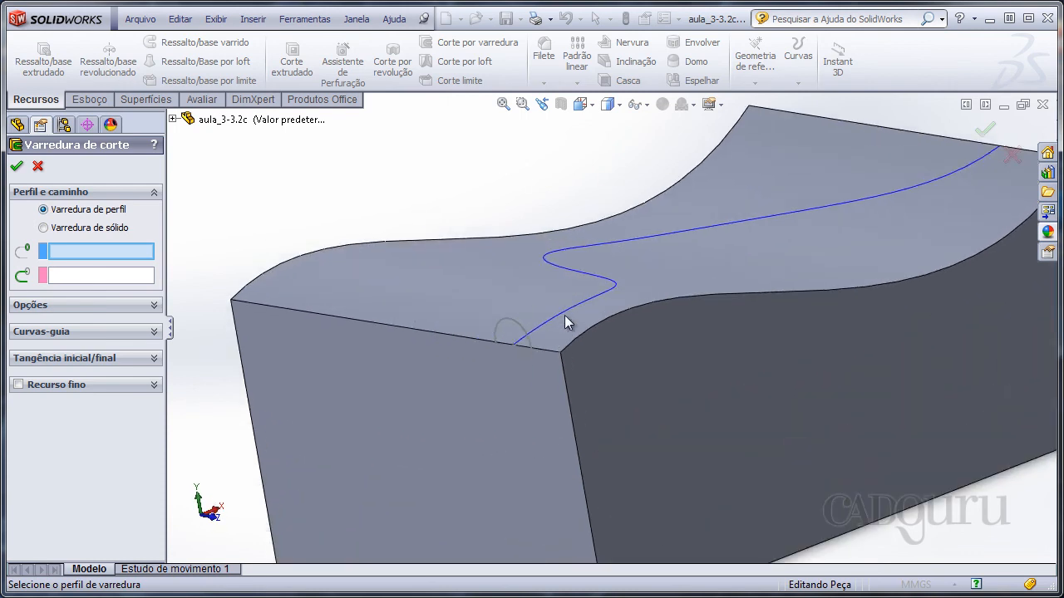
pyautogui.click(516, 326)
# - Set projected curve Curva3 as the path and create the swept cut
pyautogui.moveTo(379, 238); pyautogui.dragTo(374, 287, button='middle')
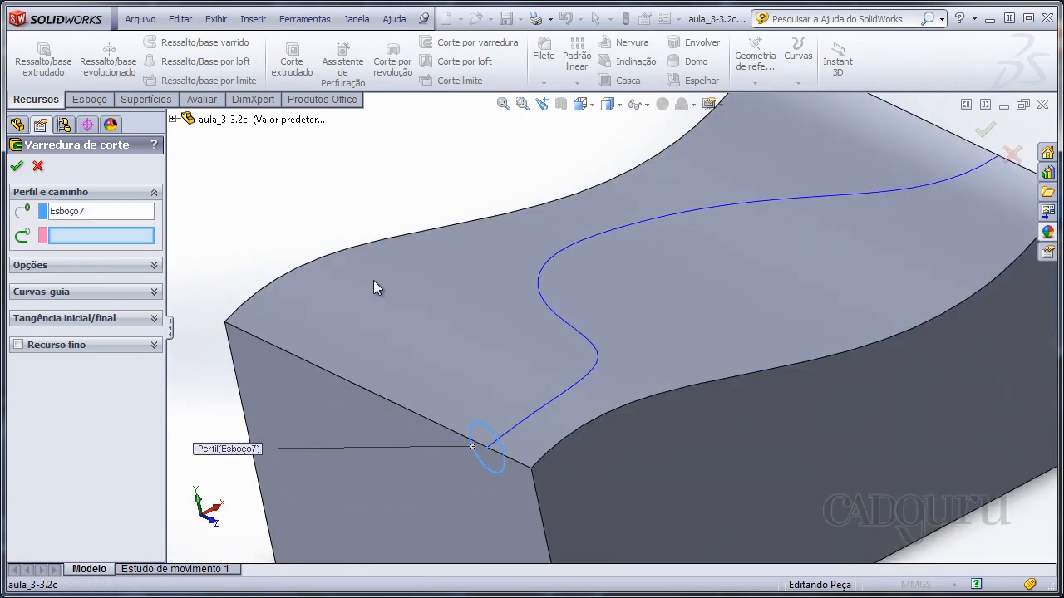
pyautogui.scroll(1, 541, 370)
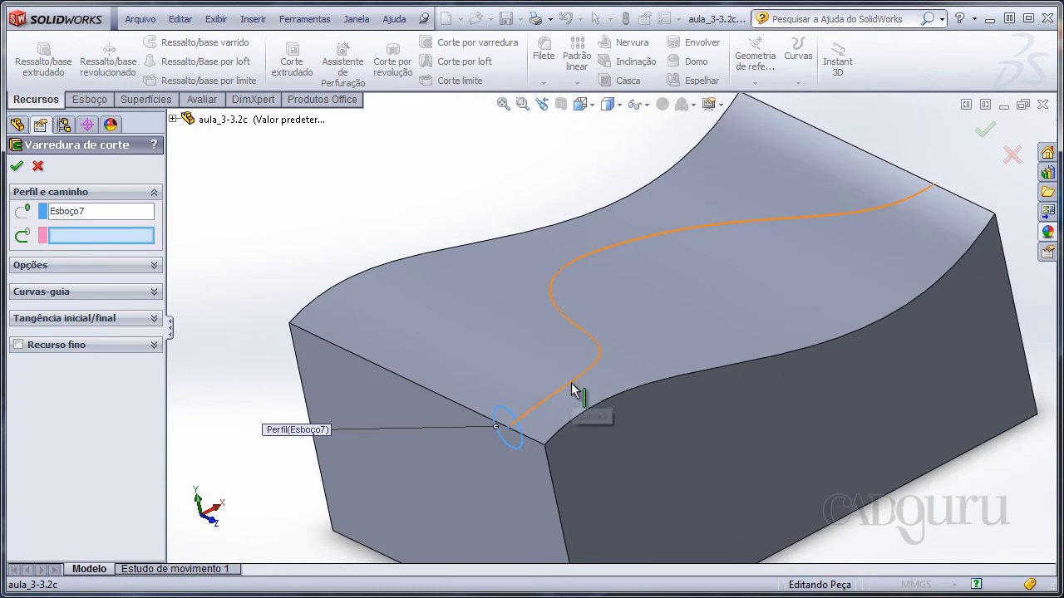
pyautogui.click(572, 383)
pyautogui.moveTo(444, 309); pyautogui.dragTo(447, 306, button='middle')
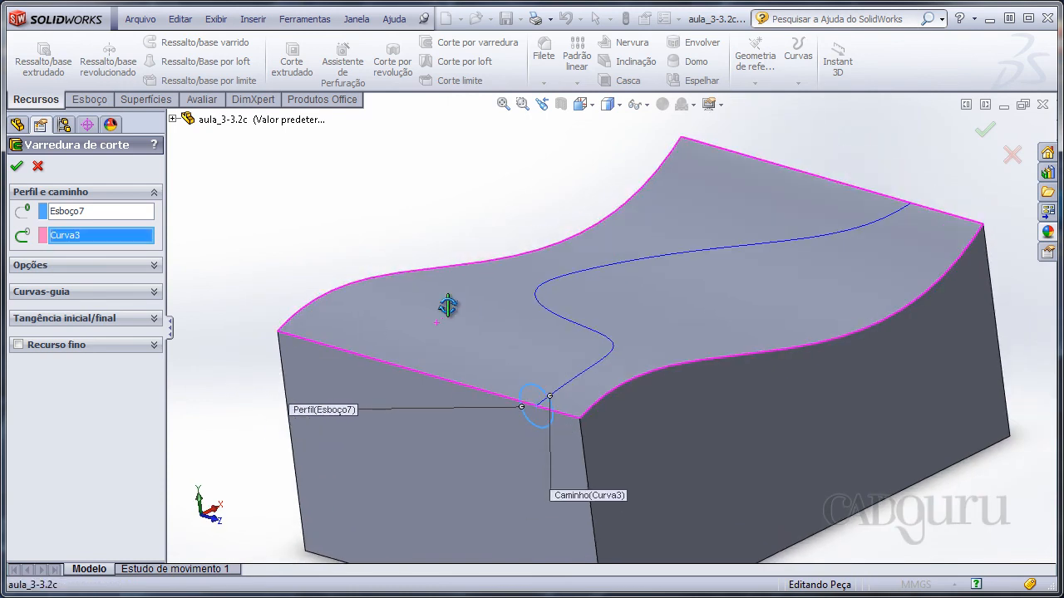
pyautogui.scroll(3, 452, 317)
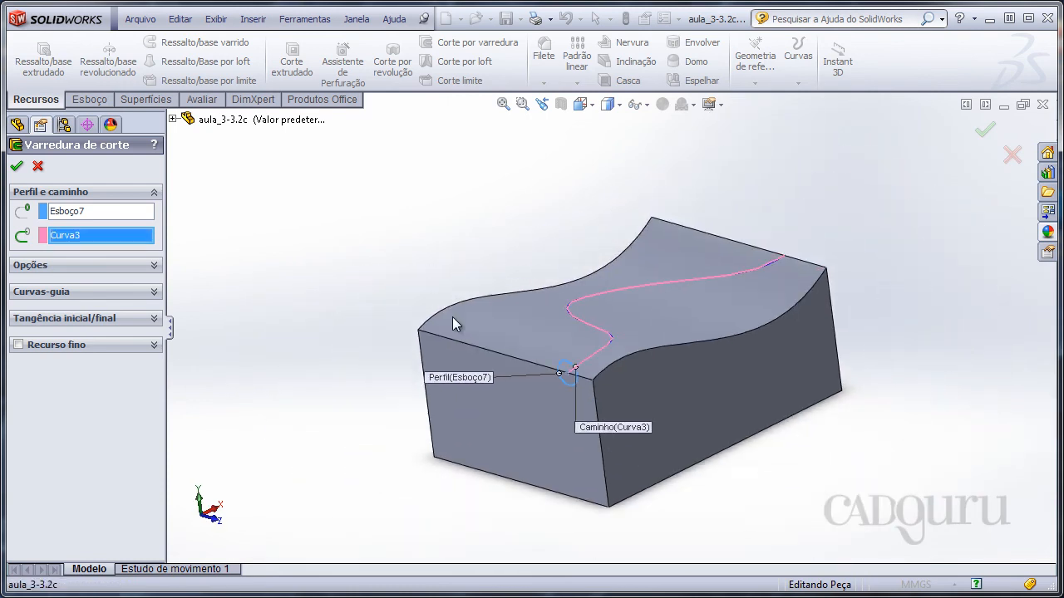
pyautogui.click(22, 166)
# - Examine the round groove cut along the block's wavy top face from several angles
pyautogui.moveTo(321, 223); pyautogui.dragTo(382, 252, button='middle')
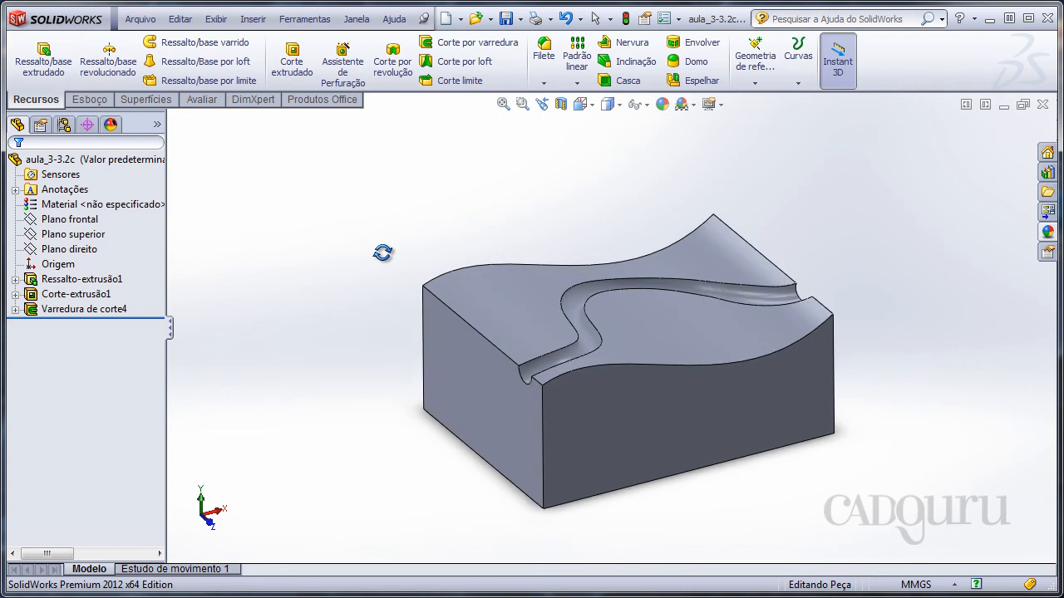
pyautogui.scroll(-5, 611, 350)
pyautogui.middleClick(611, 351)
pyautogui.moveTo(611, 350); pyautogui.dragTo(654, 377, button='middle')
pyautogui.scroll(4, 655, 377)
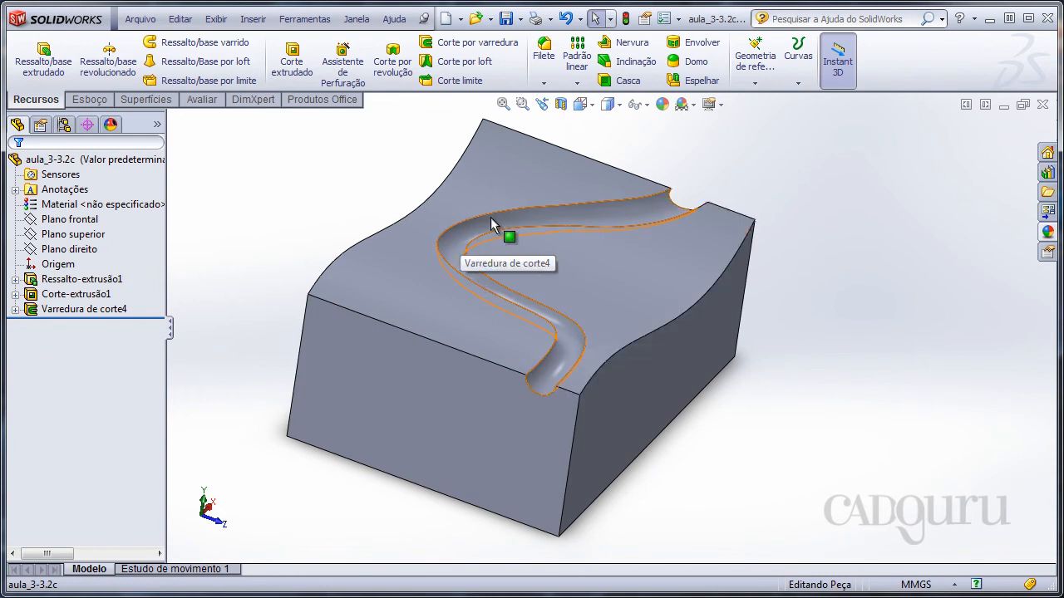
pyautogui.moveTo(496, 214); pyautogui.dragTo(502, 266, button='middle')
pyautogui.moveTo(502, 258); pyautogui.dragTo(487, 377, button='middle')
# - Inspect the groove's arc edge on the flat end face and the wavy face beside the groove
pyautogui.scroll(-5, 507, 350)
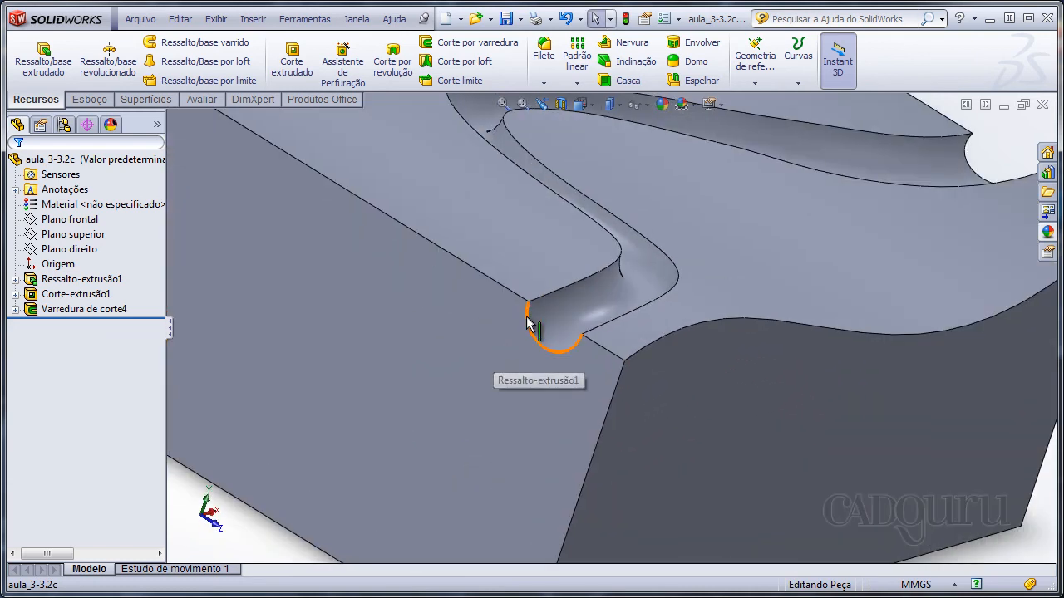
pyautogui.click(528, 318)
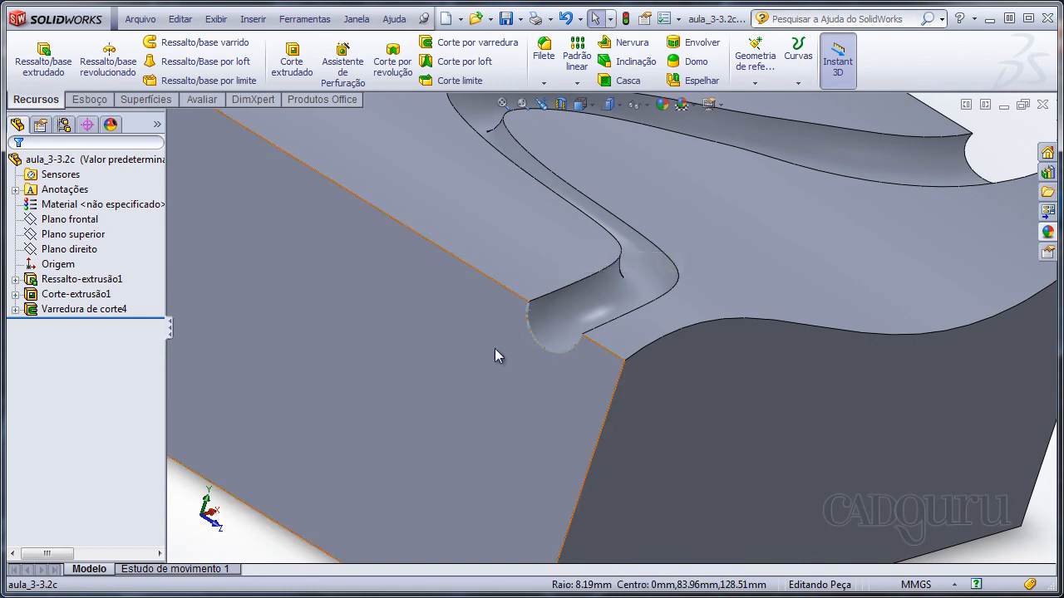
pyautogui.moveTo(499, 356); pyautogui.dragTo(483, 384, button='middle')
pyautogui.scroll(4, 480, 383)
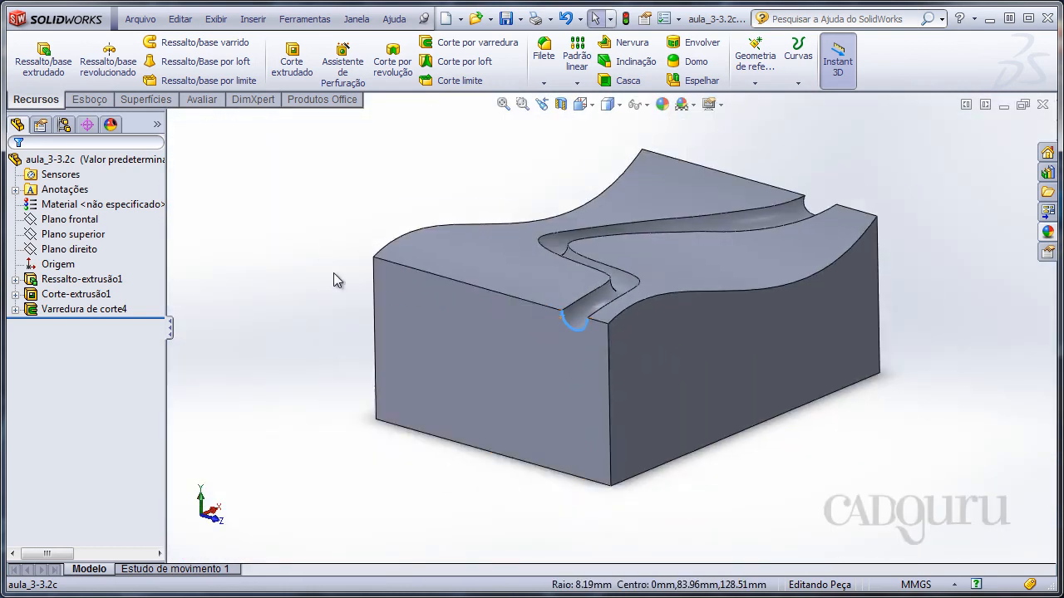
pyautogui.click(334, 273)
pyautogui.moveTo(470, 222); pyautogui.dragTo(443, 286, button='middle')
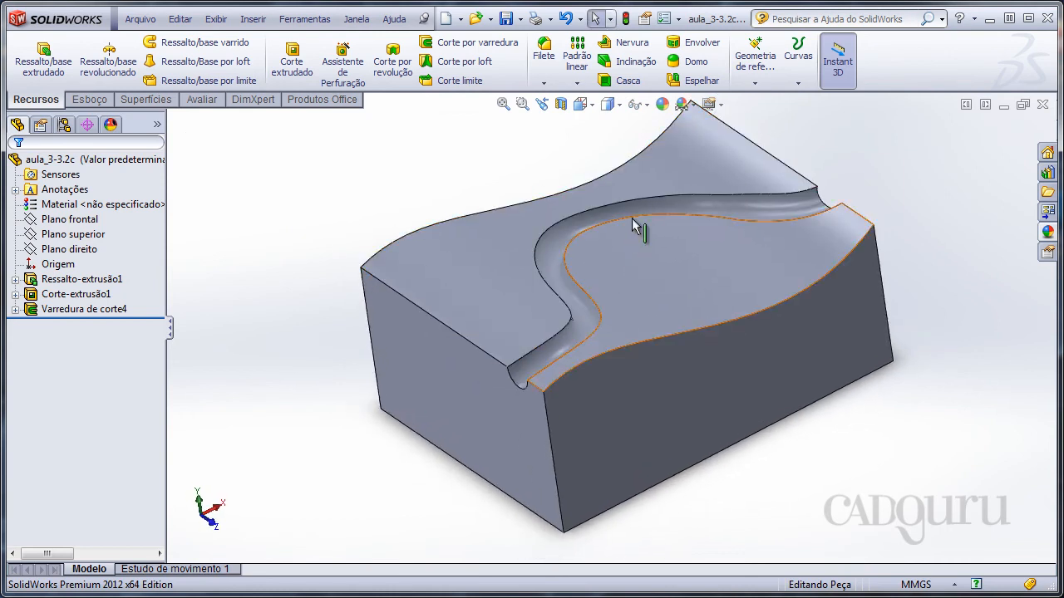
pyautogui.moveTo(637, 230); pyautogui.dragTo(603, 288, button='middle')
pyautogui.click(603, 287)
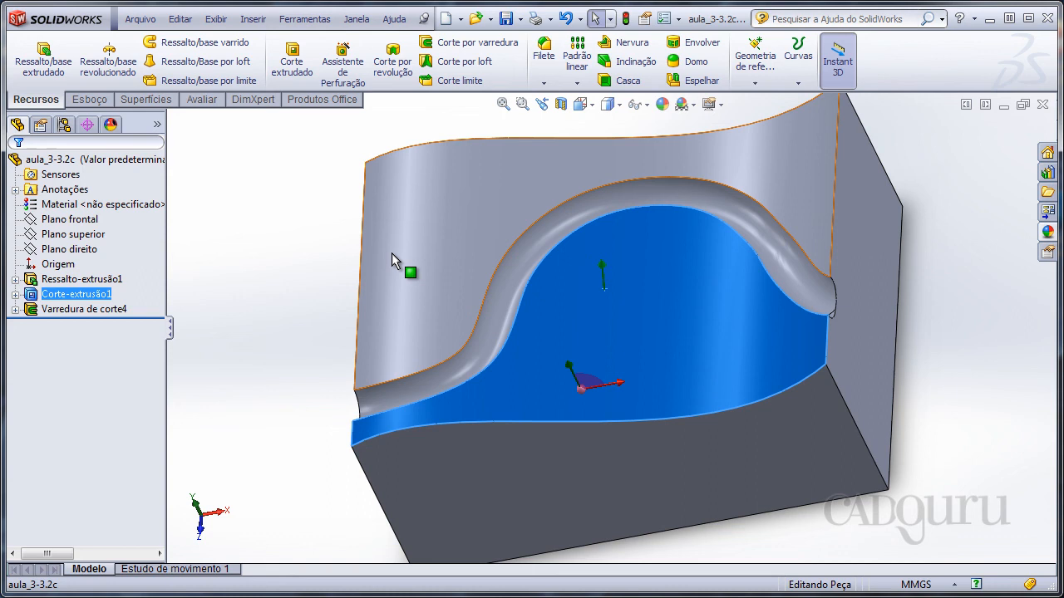
pyautogui.click(249, 273)
pyautogui.moveTo(391, 292); pyautogui.dragTo(415, 234, button='middle')
pyautogui.scroll(2, 454, 235)
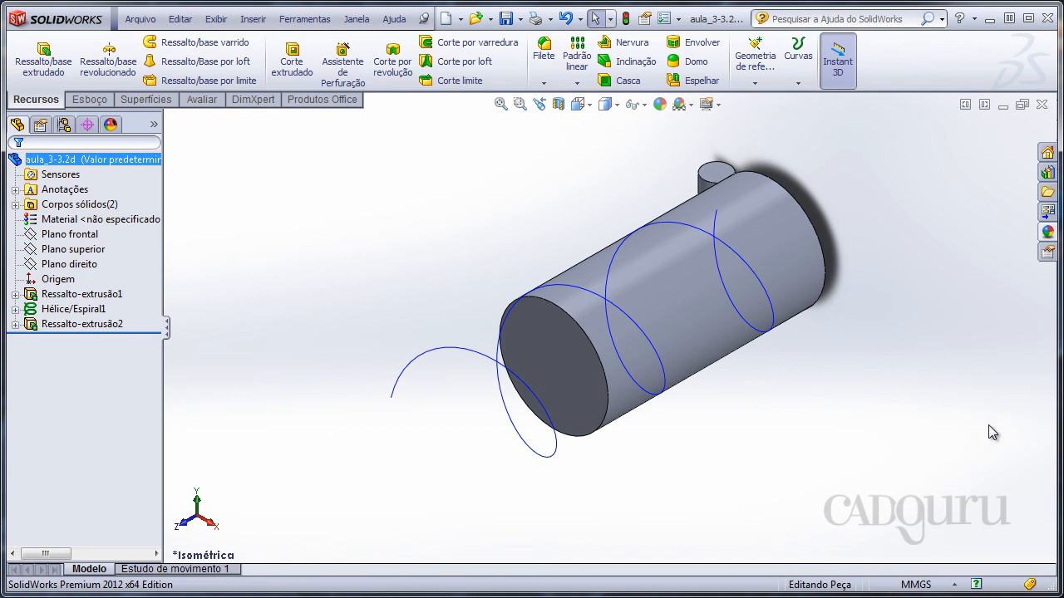
# - Examine the large cylinder and the helix curve wrapped around it from several angles
pyautogui.moveTo(468, 279); pyautogui.dragTo(814, 467, button='middle')
pyautogui.click(631, 300)
pyautogui.moveTo(742, 313)
pyautogui.mouseDown(button='middle')
pyautogui.moveTo(730, 348)
pyautogui.moveTo(743, 322)
pyautogui.mouseUp(button='middle')
pyautogui.click(613, 198)
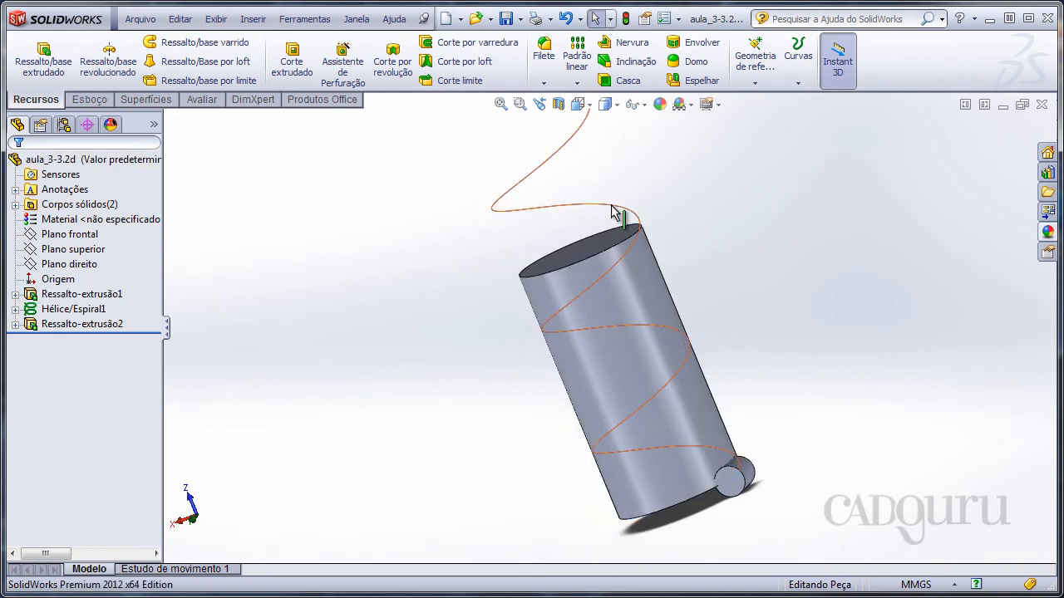
pyautogui.moveTo(617, 208); pyautogui.dragTo(773, 374, button='middle')
pyautogui.click(324, 231)
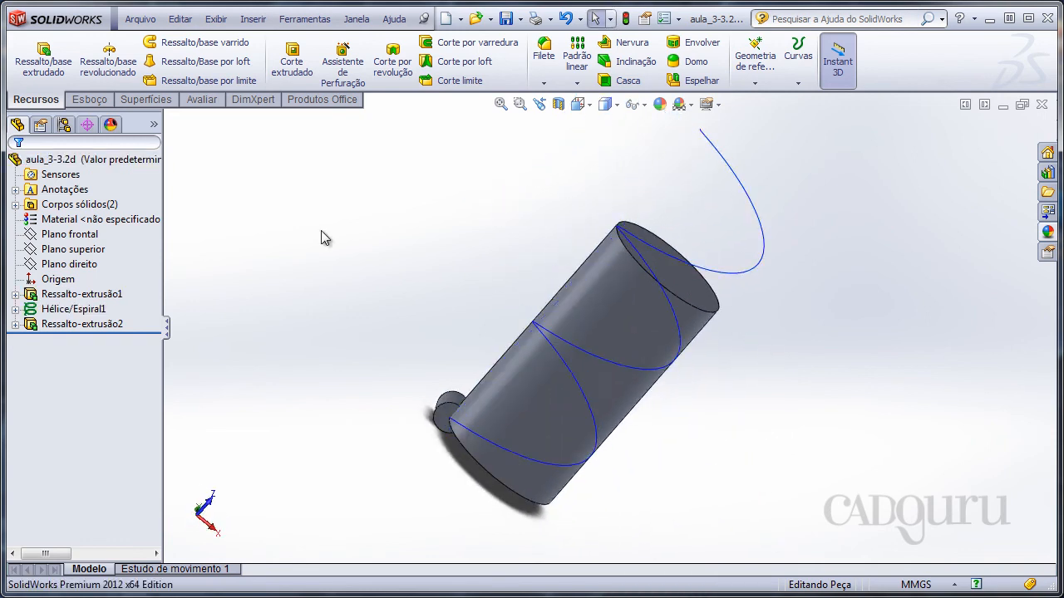
pyautogui.scroll(-2, 404, 364)
pyautogui.keyDown('ctrl'); pyautogui.moveTo(404, 364); pyautogui.dragTo(396, 334, button='middle'); pyautogui.keyUp('ctrl')
pyautogui.scroll(-5, 660, 341)
pyautogui.scroll(7, 373, 240)
pyautogui.keyDown('ctrl'); pyautogui.moveTo(397, 221); pyautogui.dragTo(339, 288, button='middle'); pyautogui.keyUp('ctrl')
pyautogui.scroll(-2, 390, 322)
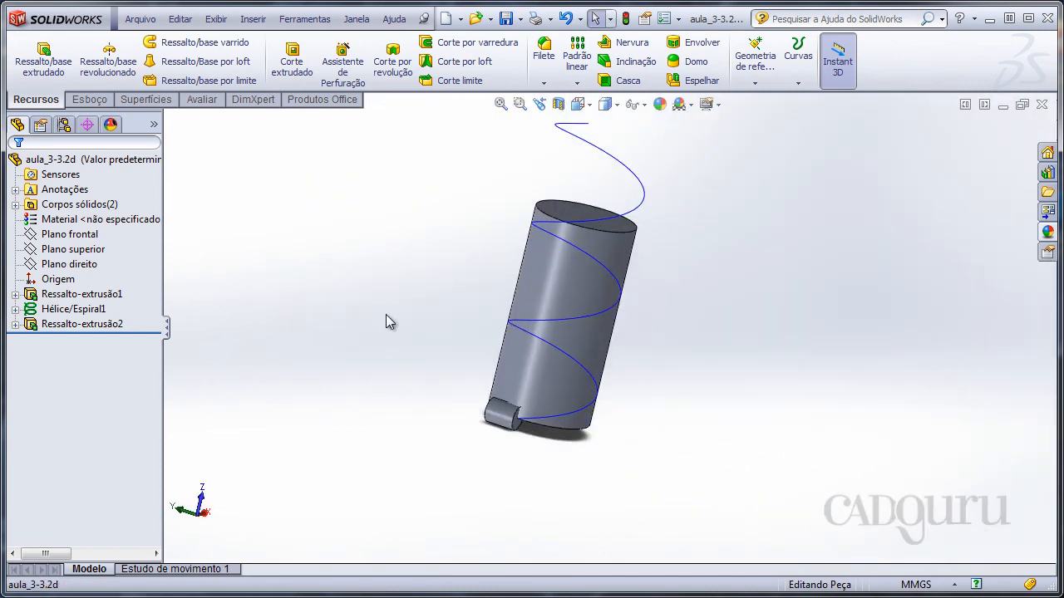
pyautogui.moveTo(386, 313); pyautogui.dragTo(346, 323, button='middle')
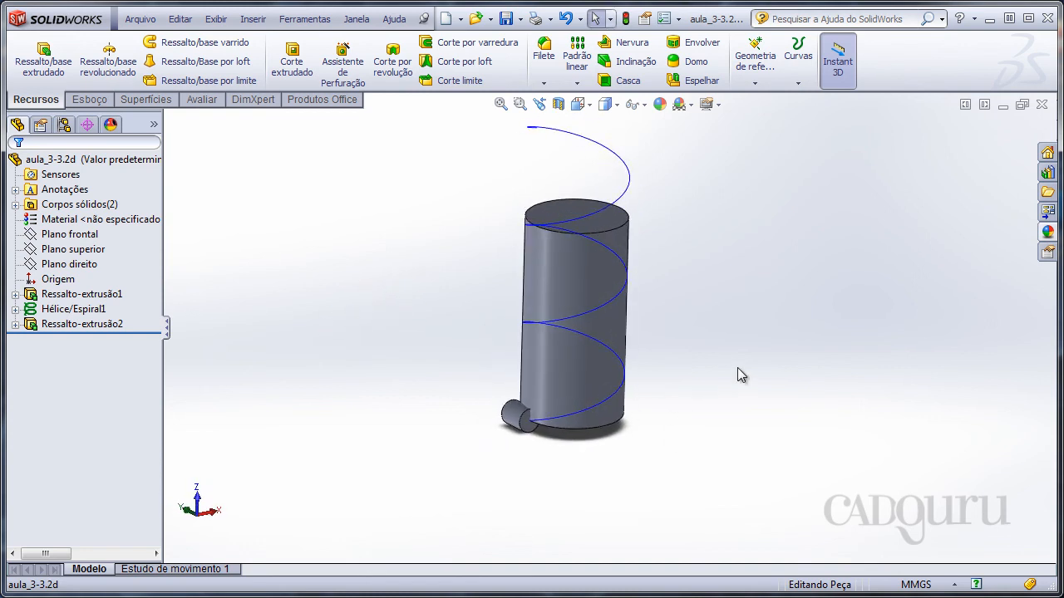
pyautogui.click(572, 269)
pyautogui.click(398, 209)
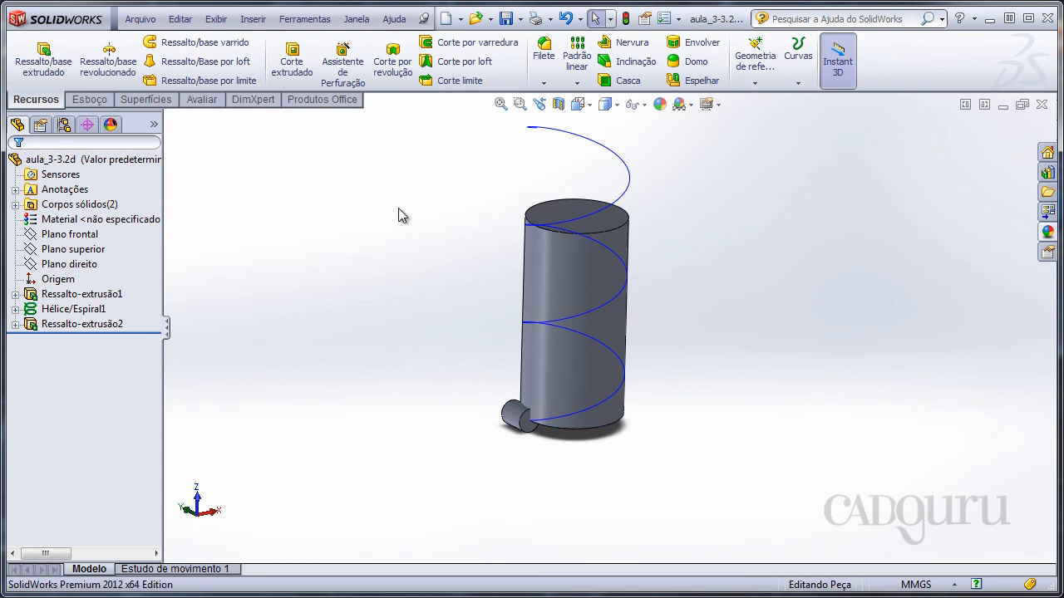
pyautogui.click(623, 162)
pyautogui.click(403, 312)
# - Inspect the small extruded cylinder at the start of the helix, near the large cylinder's base
pyautogui.keyDown('shift'); pyautogui.moveTo(408, 384); pyautogui.dragTo(409, 340, button='middle'); pyautogui.keyUp('shift')
pyautogui.keyDown('ctrl'); pyautogui.moveTo(419, 296); pyautogui.dragTo(508, 118, button='middle'); pyautogui.keyUp('ctrl')
pyautogui.moveTo(528, 309); pyautogui.dragTo(517, 282, button='middle')
pyautogui.click(524, 309)
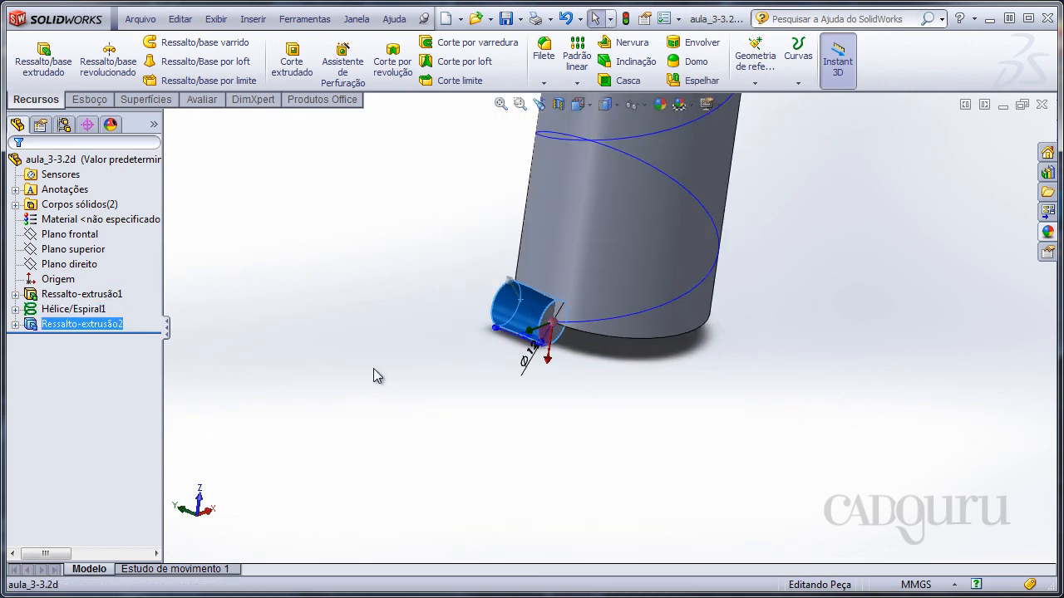
pyautogui.click(378, 366)
pyautogui.scroll(-5, 357, 307)
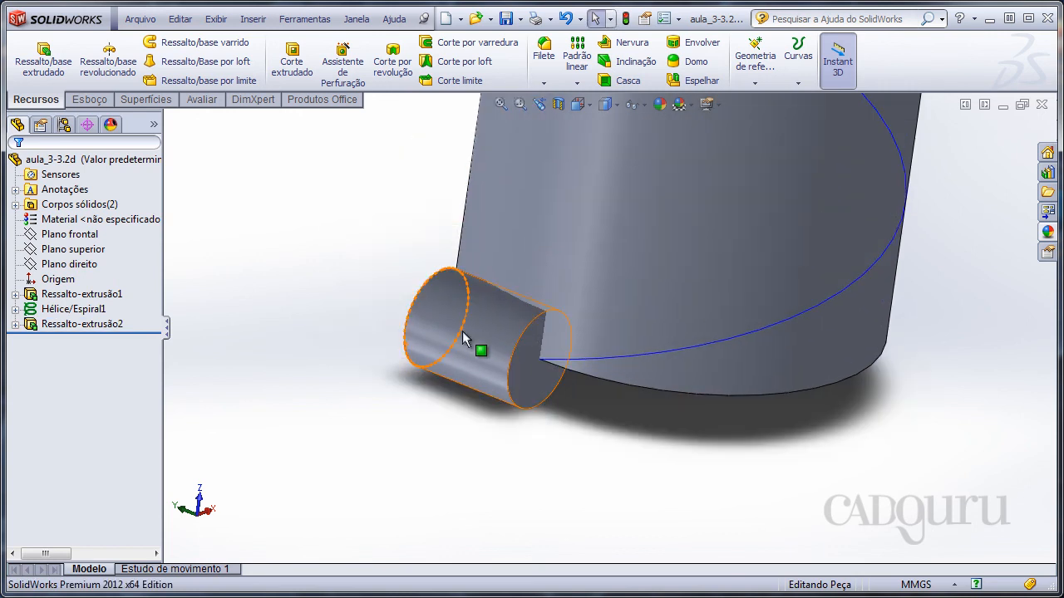
pyautogui.keyDown('shift'); pyautogui.moveTo(322, 245); pyautogui.dragTo(326, 359, button='middle'); pyautogui.keyUp('shift')
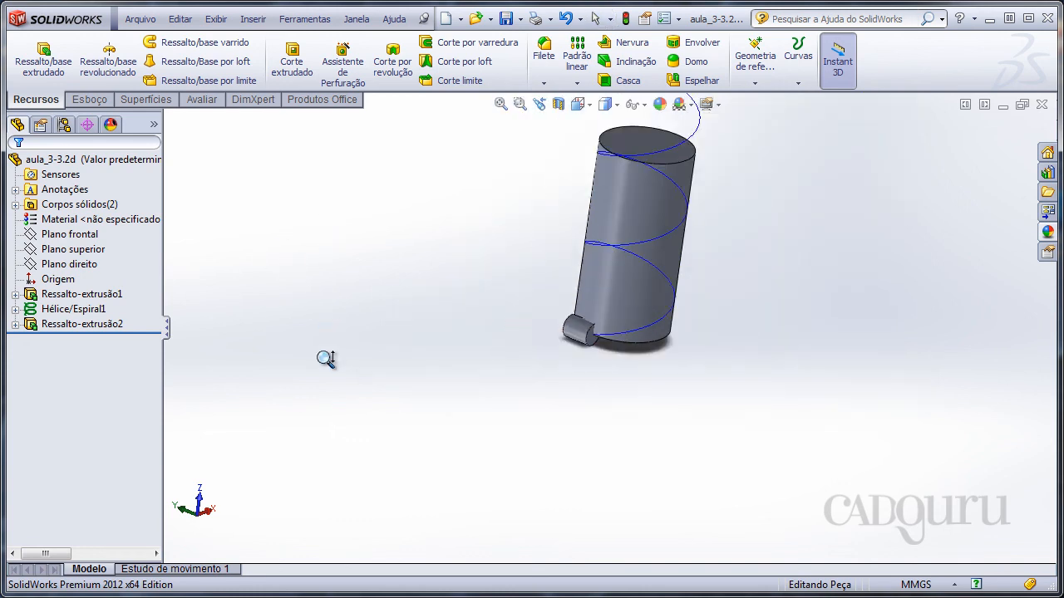
pyautogui.keyDown('ctrl'); pyautogui.moveTo(404, 266); pyautogui.dragTo(337, 380, button='middle'); pyautogui.keyUp('ctrl')
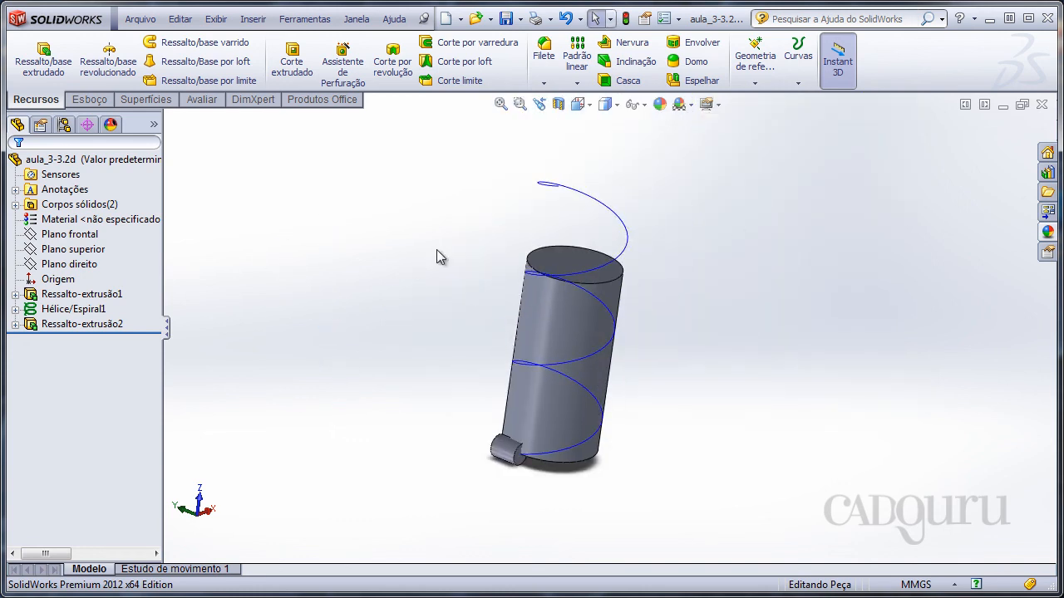
# - Start a swept cut of type "Varredura de sólido" with the small cylinder Ressalto-extrusão2 as the tool body
pyautogui.click(256, 20)
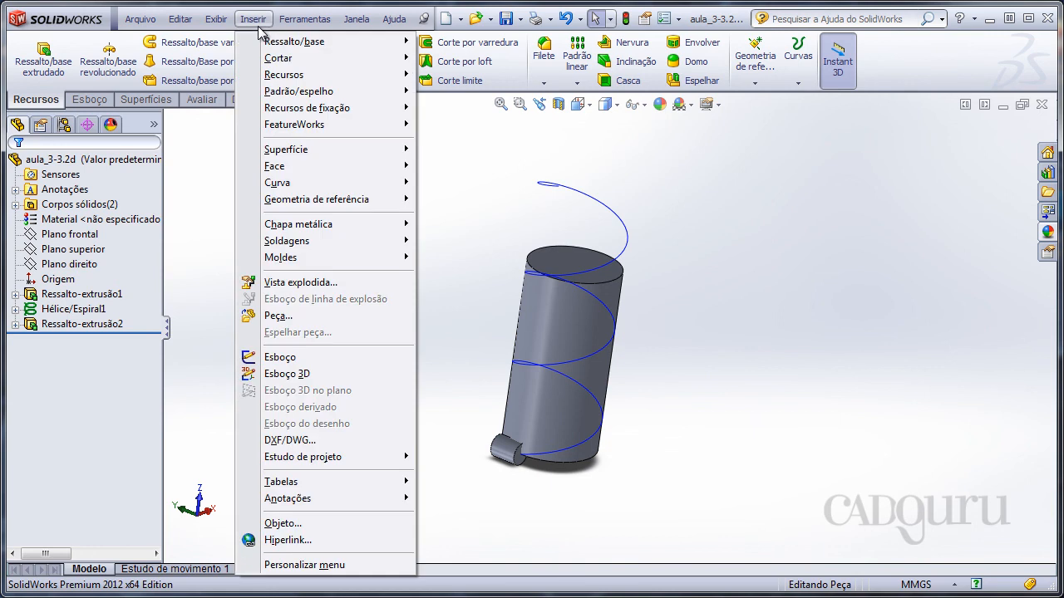
pyautogui.moveTo(269, 63)
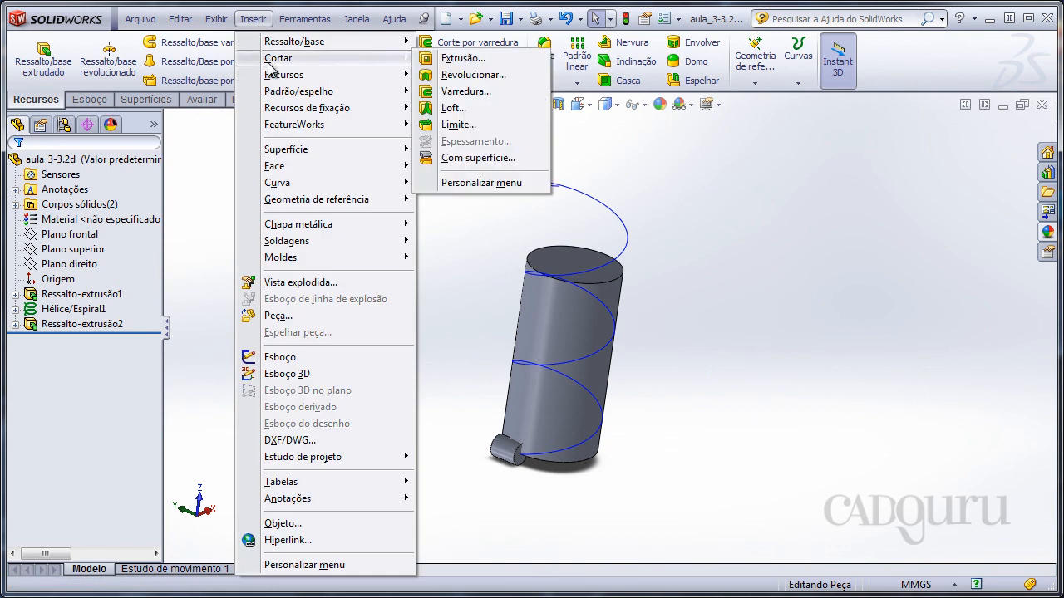
pyautogui.click(463, 91)
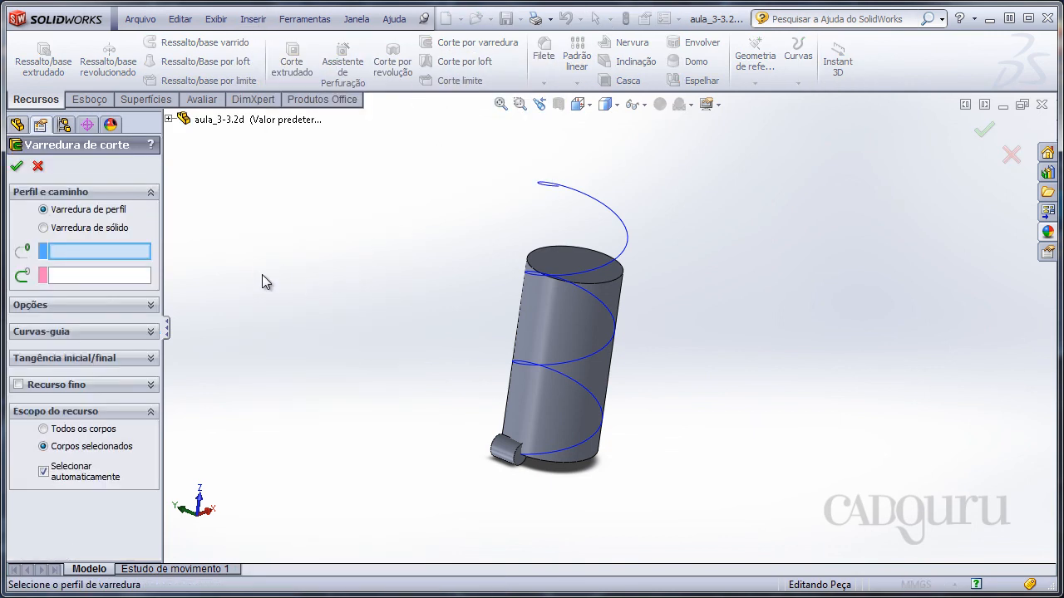
pyautogui.click(65, 231)
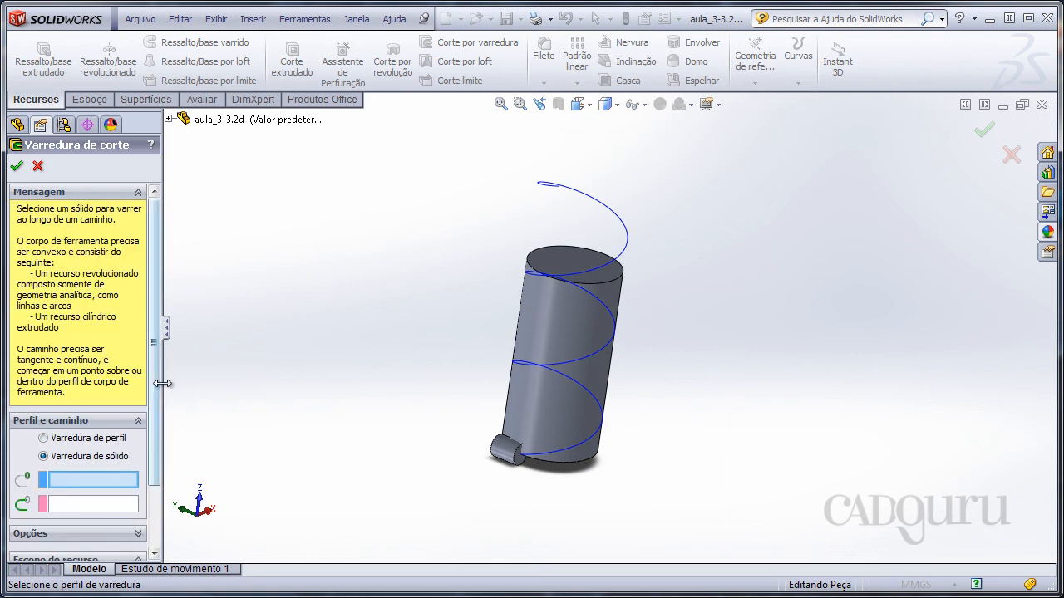
pyautogui.scroll(-3, 125, 391)
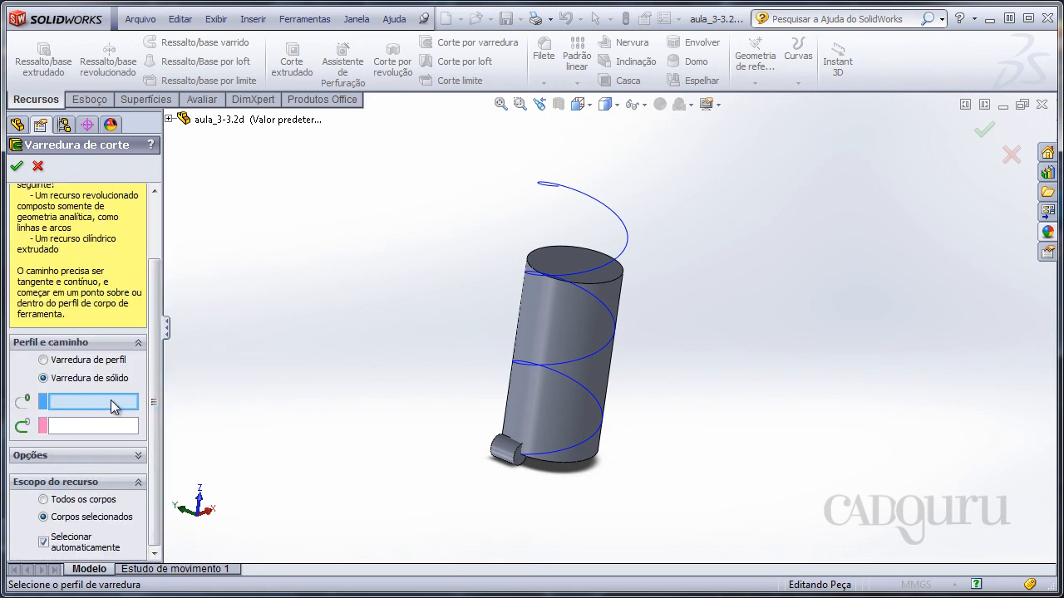
pyautogui.scroll(-5, 494, 387)
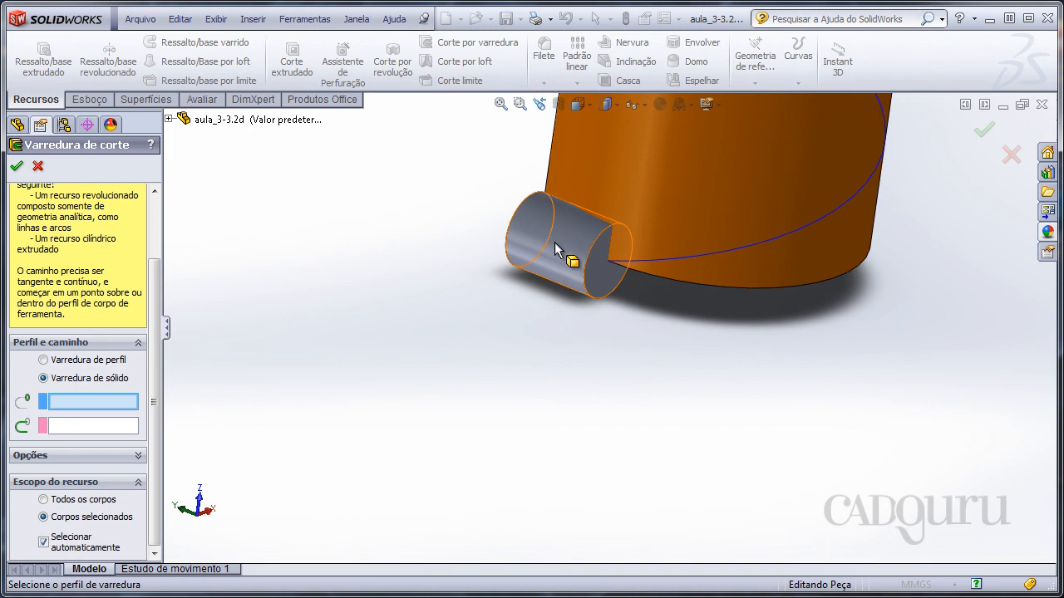
pyautogui.click(554, 241)
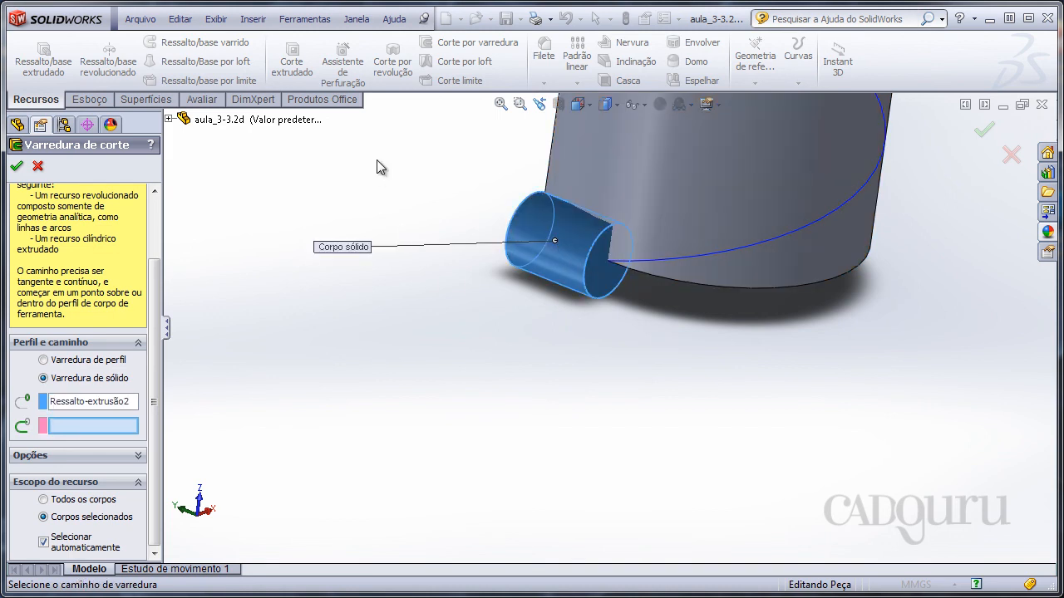
# - Set the helix Hélice/Espiral1 as the path and create the solid swept cut
pyautogui.scroll(4, 377, 159)
pyautogui.keyDown('ctrl'); pyautogui.moveTo(374, 214); pyautogui.dragTo(363, 281, button='middle'); pyautogui.keyUp('ctrl')
pyautogui.scroll(2, 385, 277)
pyautogui.keyDown('ctrl'); pyautogui.moveTo(387, 277); pyautogui.dragTo(344, 328, button='middle'); pyautogui.keyUp('ctrl')
pyautogui.click(581, 337)
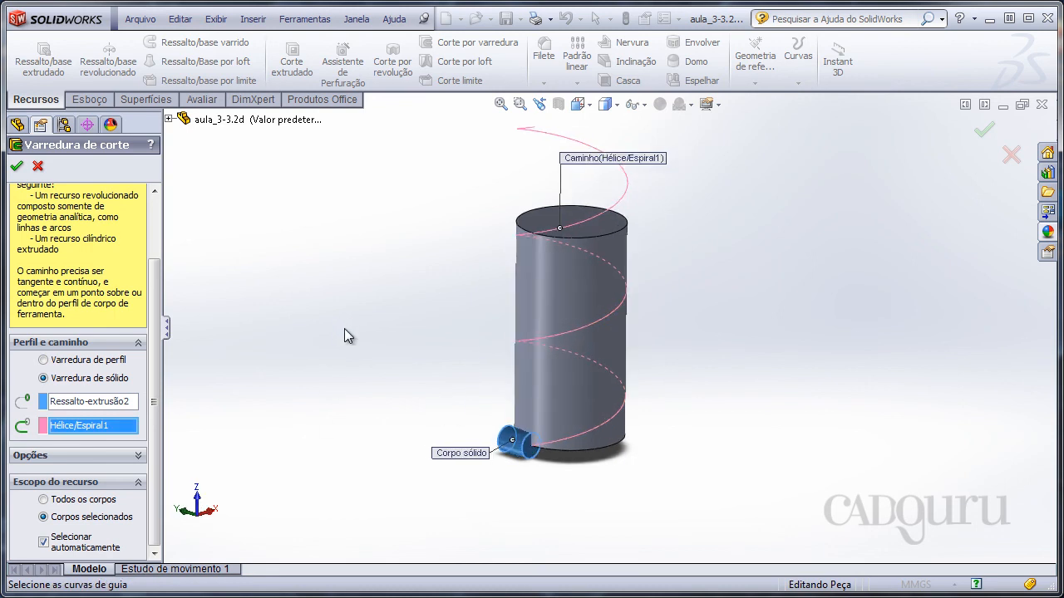
pyautogui.click(17, 168)
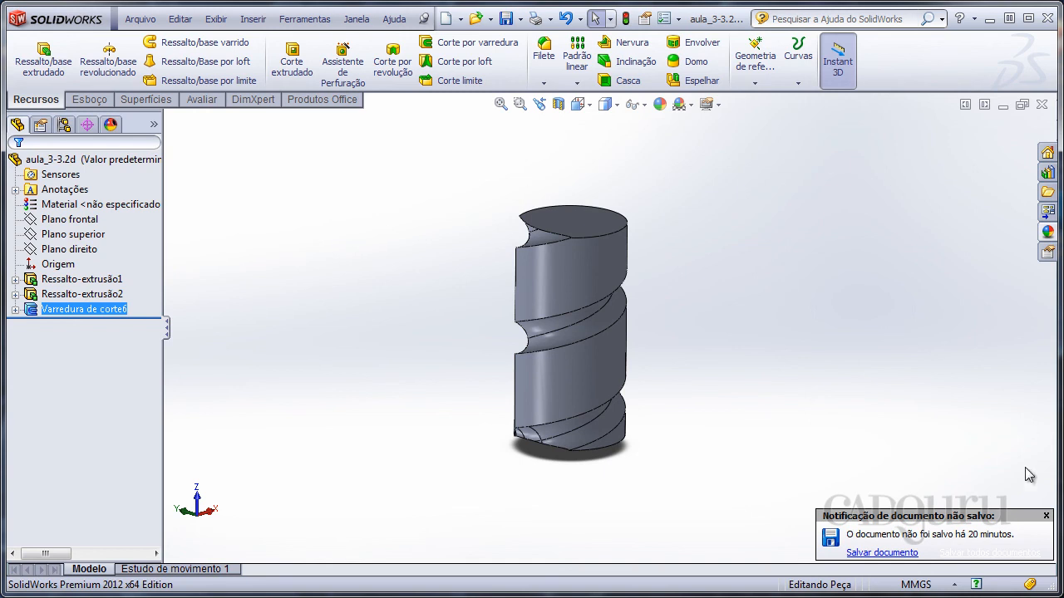
# - Dismiss the unsaved-document notification and examine the helical groove cut around the cylinder from several angles
pyautogui.click(1047, 516)
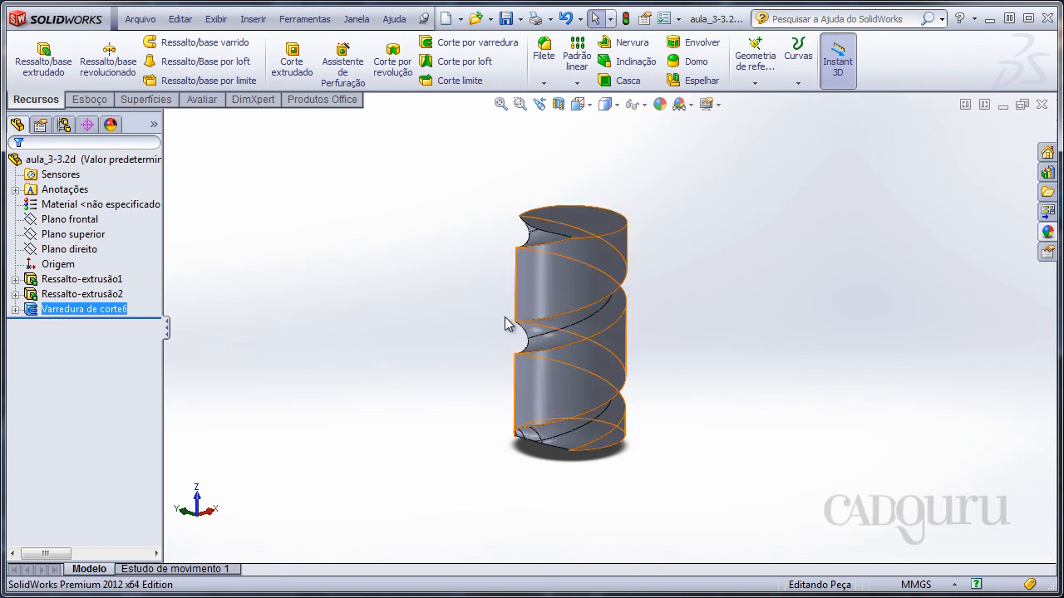
pyautogui.keyDown('shift'); pyautogui.moveTo(403, 439); pyautogui.dragTo(408, 392, button='middle'); pyautogui.keyUp('shift')
pyautogui.keyDown('ctrl'); pyautogui.moveTo(423, 216); pyautogui.dragTo(441, 247, button='middle'); pyautogui.keyUp('ctrl')
pyautogui.moveTo(463, 273); pyautogui.dragTo(363, 488, button='middle')
pyautogui.scroll(-5, 396, 451)
pyautogui.moveTo(529, 359); pyautogui.dragTo(357, 375, button='middle')
pyautogui.click(398, 250)
pyautogui.scroll(4, 398, 250)
pyautogui.keyDown('ctrl'); pyautogui.moveTo(398, 248); pyautogui.dragTo(748, 375, button='middle'); pyautogui.keyUp('ctrl')
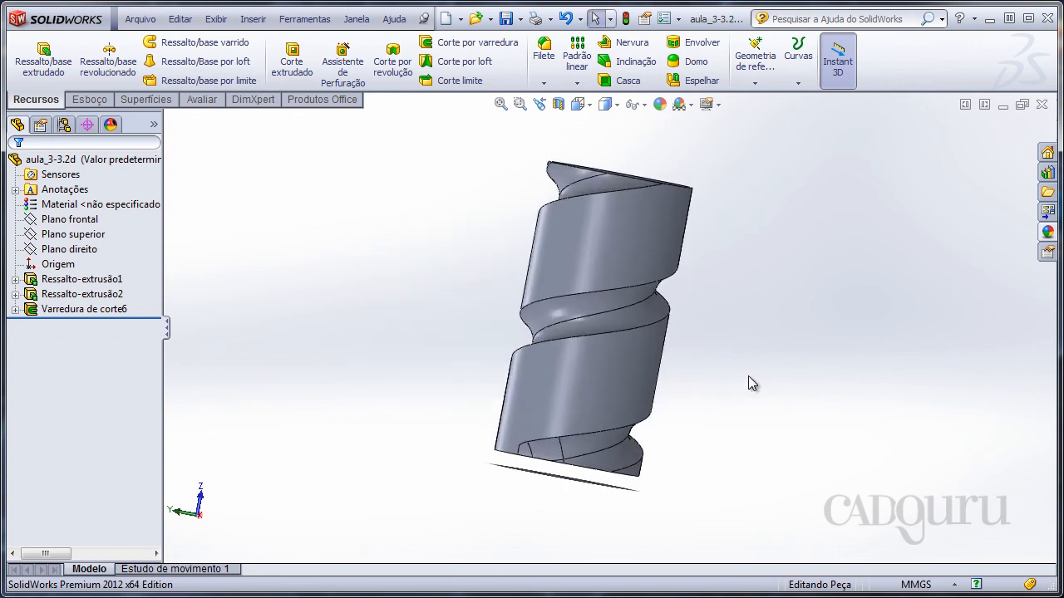